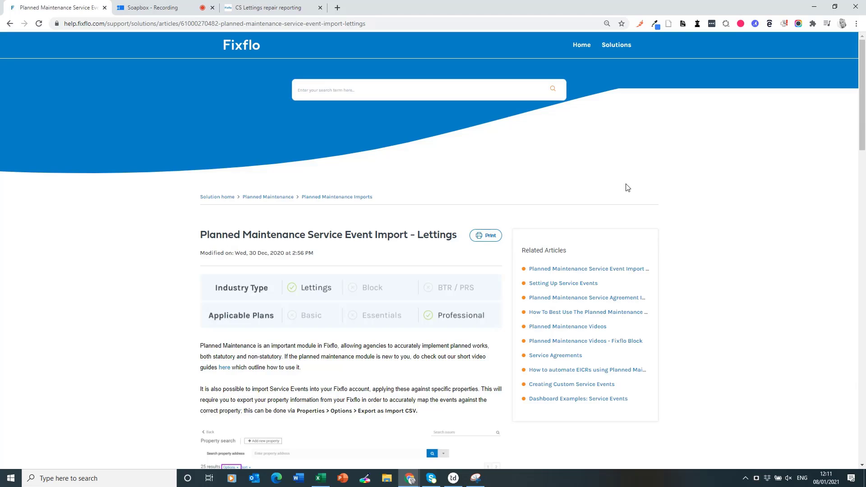
Step: Go to the CS Lettings Fixflo tab and open Properties to list all 24 addresses
scroll(628, 187, down, 3)
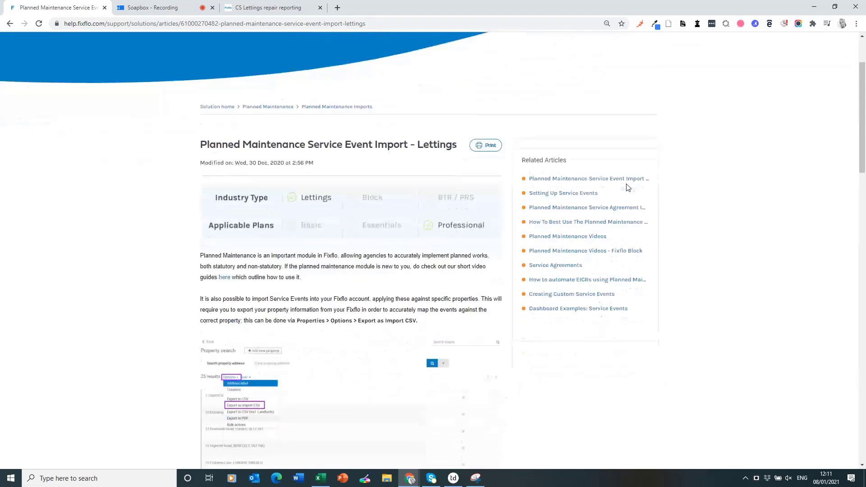
scroll(627, 187, down, 4)
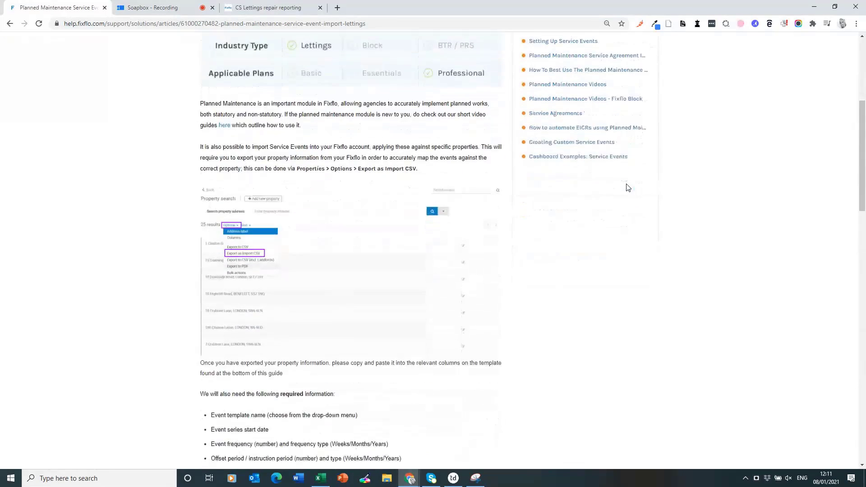
scroll(629, 187, down, 4)
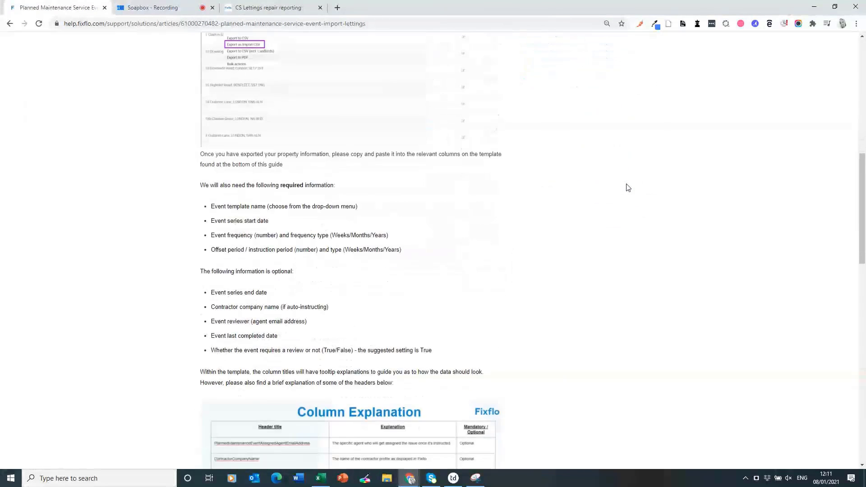
scroll(628, 188, down, 2)
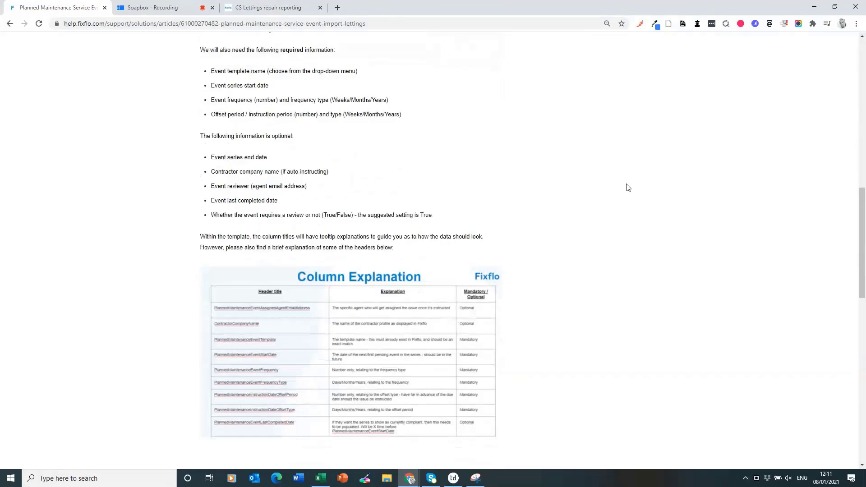
scroll(629, 188, down, 1)
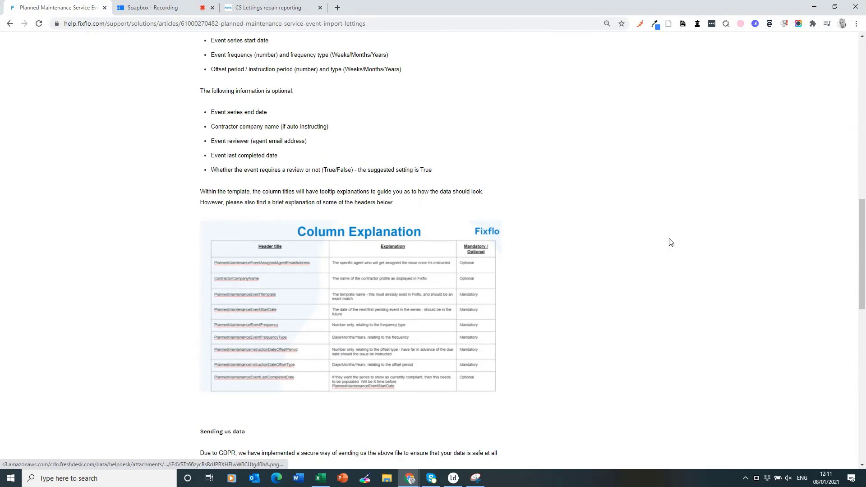
scroll(618, 235, down, 1)
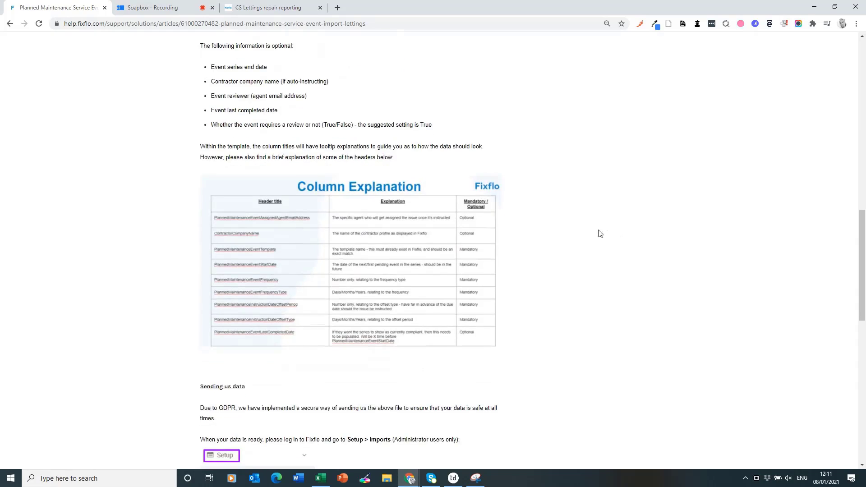
scroll(591, 234, down, 1)
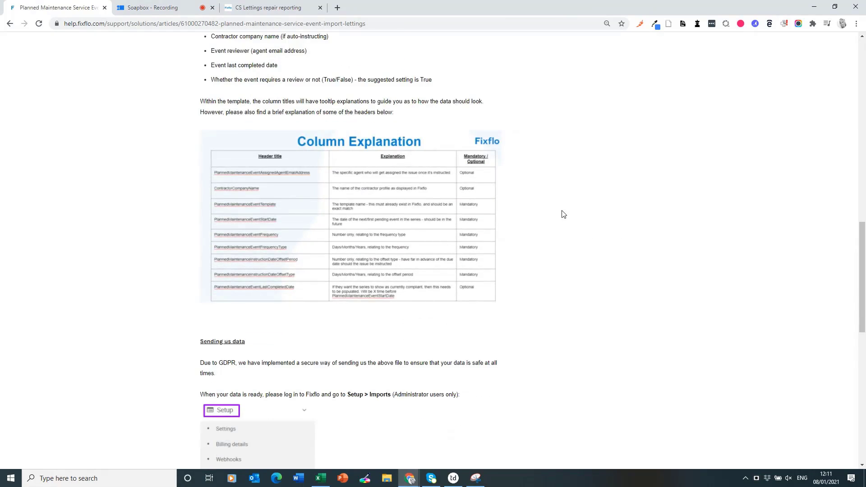
scroll(563, 214, up, 10)
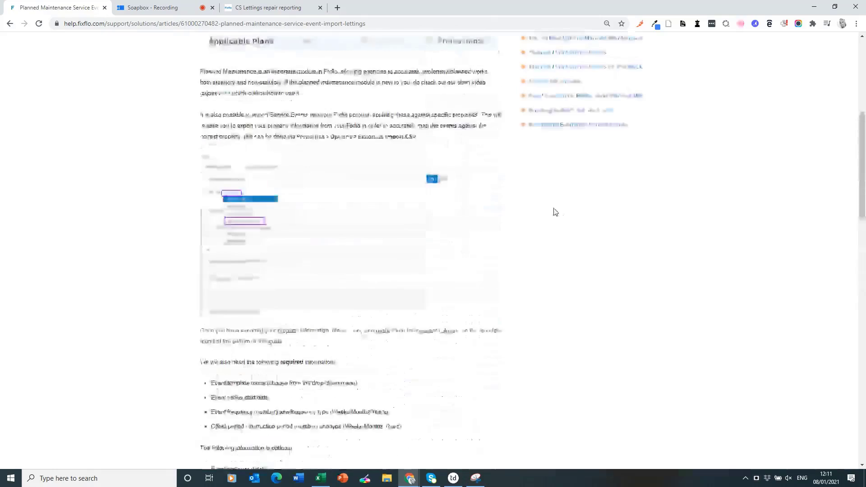
scroll(554, 209, up, 6)
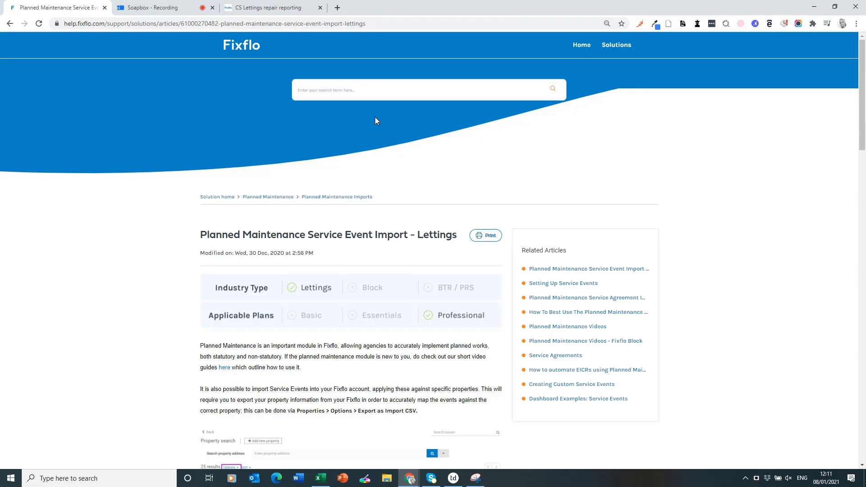
click(242, 7)
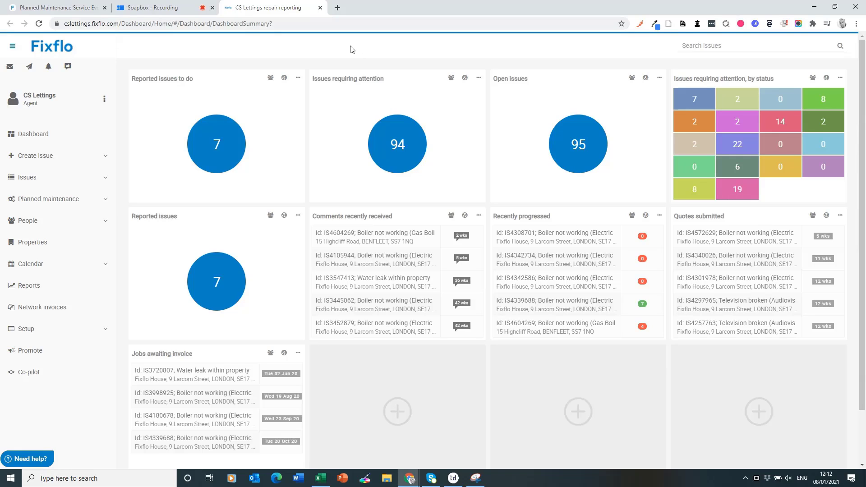
click(75, 249)
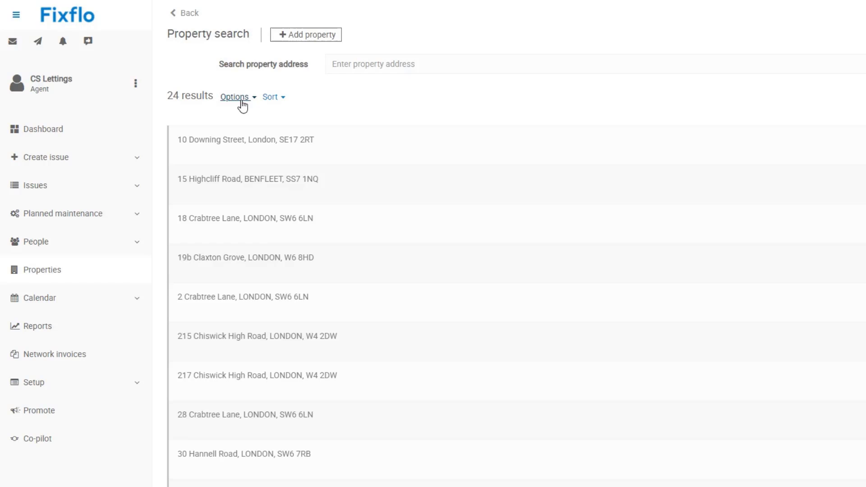
Step: Export the 24-property list from Options using Export as Import CSV
click(241, 102)
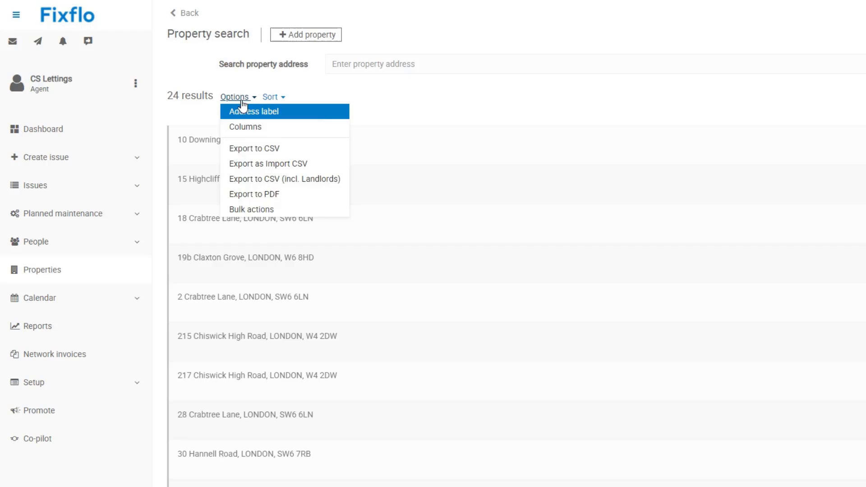
click(332, 165)
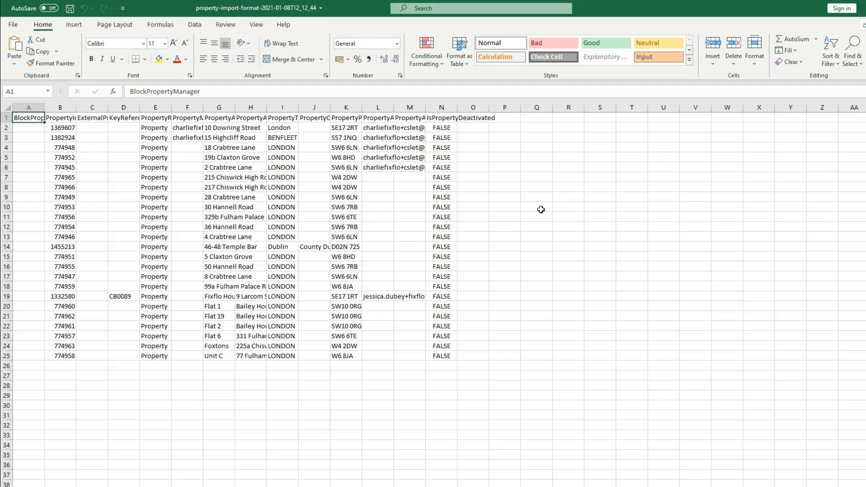
Step: Bring the NEW Planned Maintenance Import Template workbook to the front in Excel
click(352, 486)
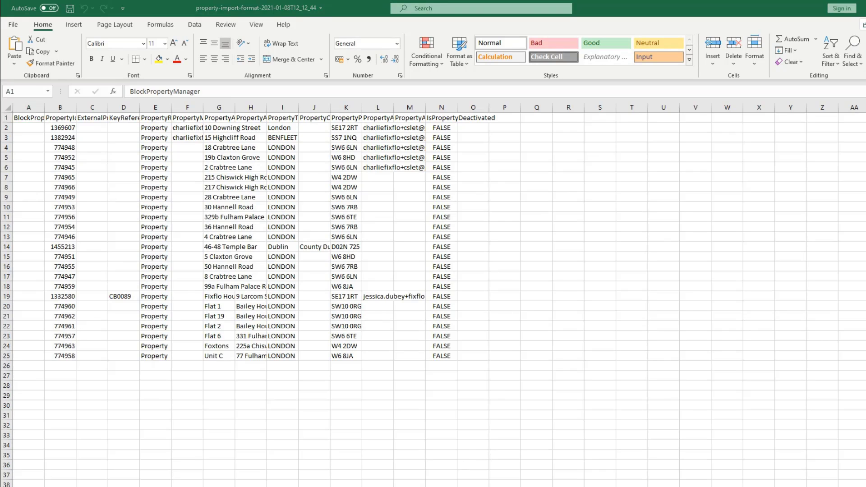
click(319, 480)
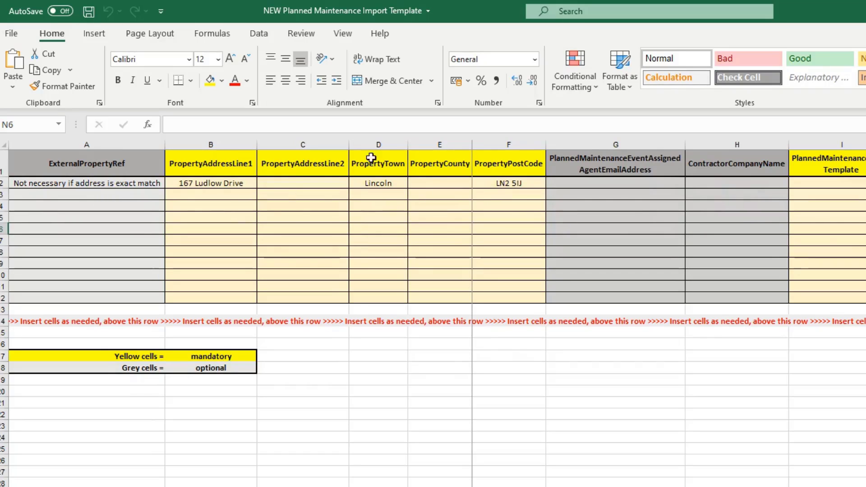
click(393, 185)
click(509, 188)
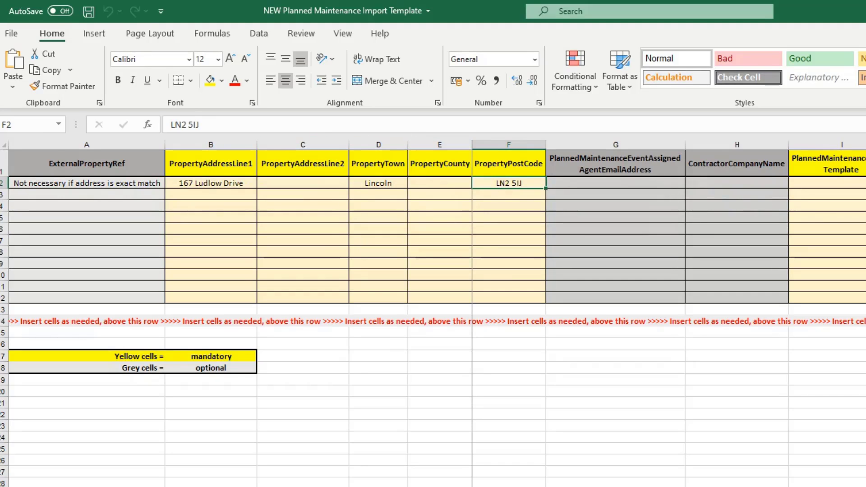
key(alt+Tab)
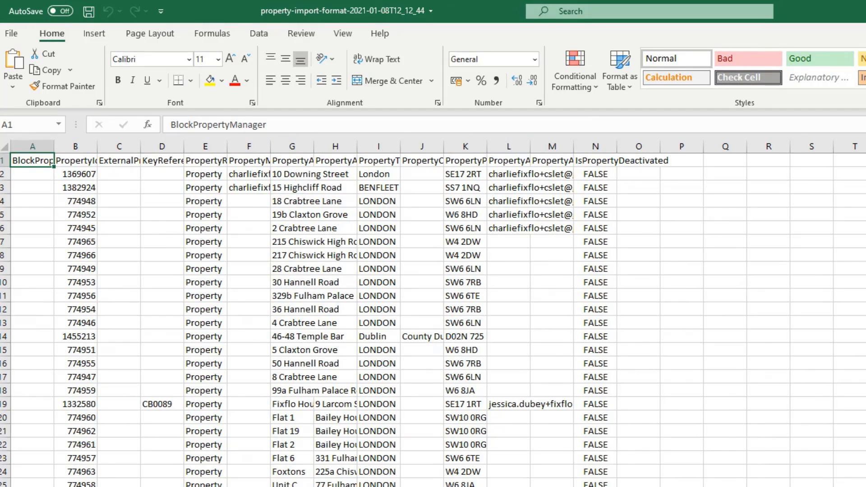
key(alt+Tab)
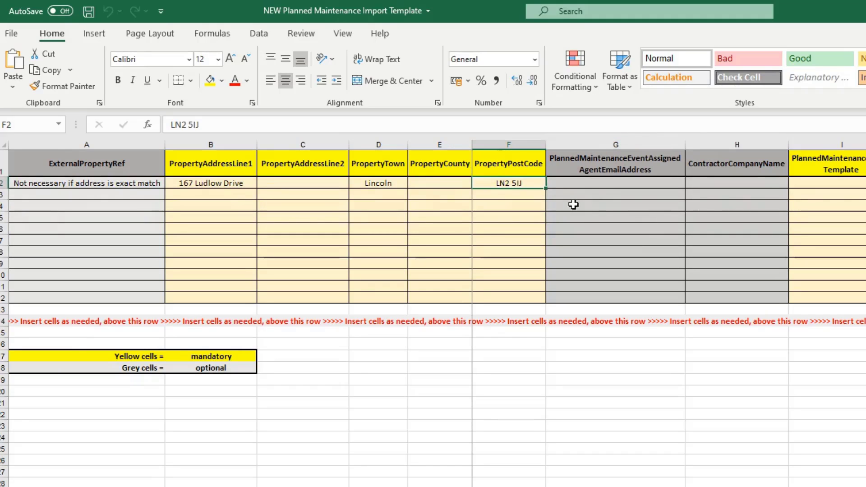
click(615, 183)
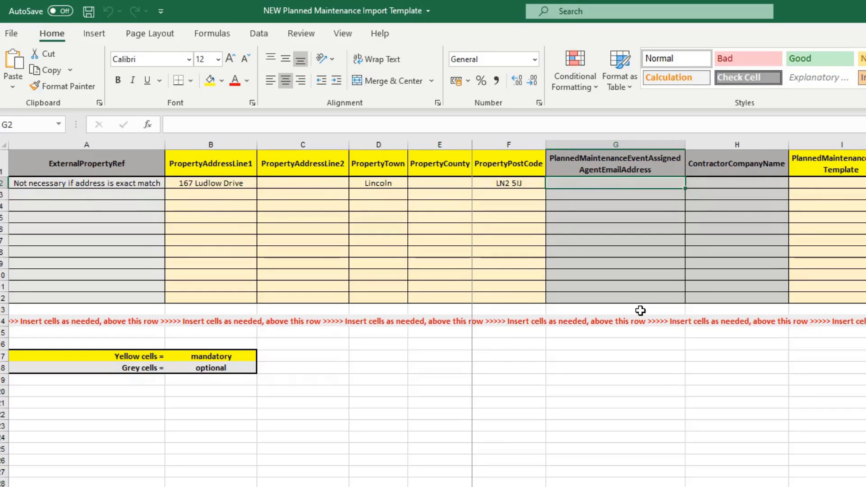
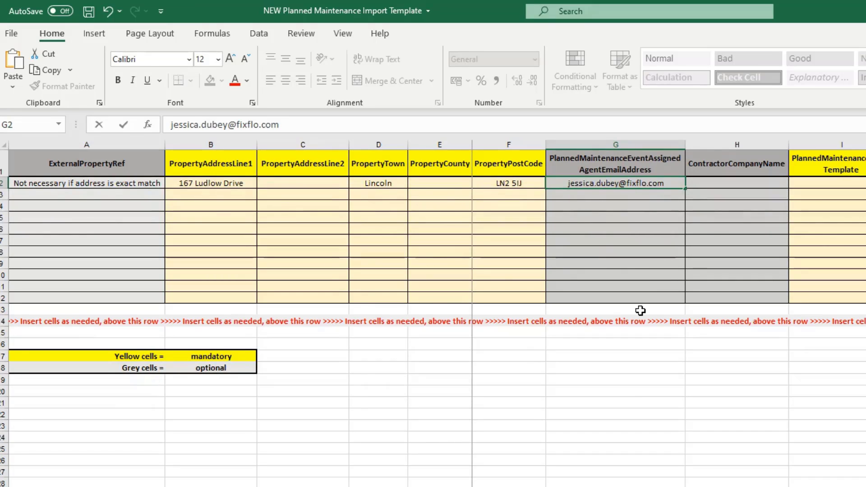
Step: Enter the assigned agent's e-mail address in cell G2 and commit it
click(641, 207)
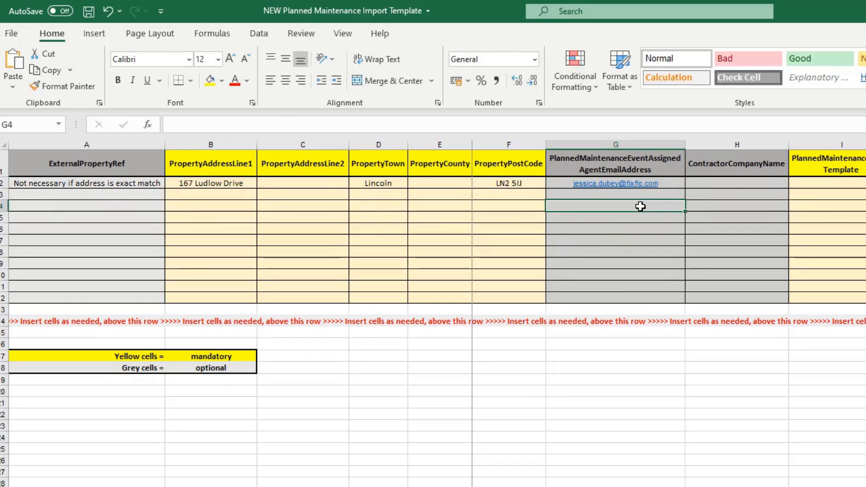
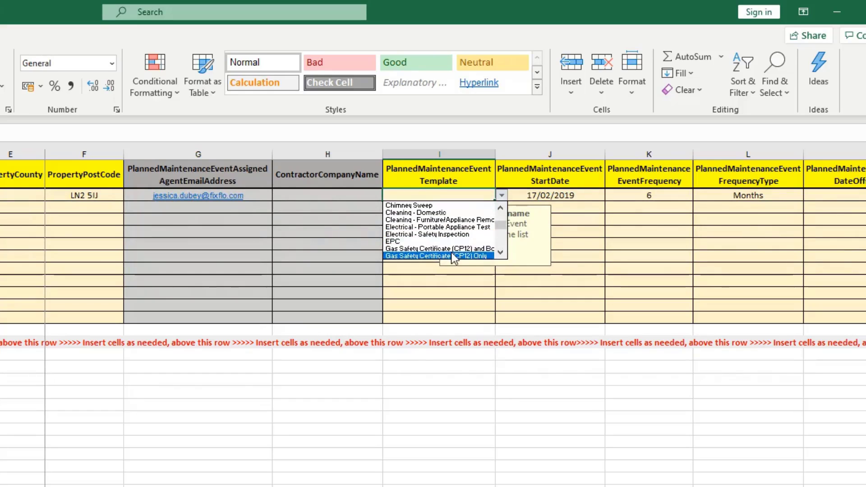
Step: Set I2 to Gas Safety Certificate (CP12) Only and fill it down seven rows
click(451, 255)
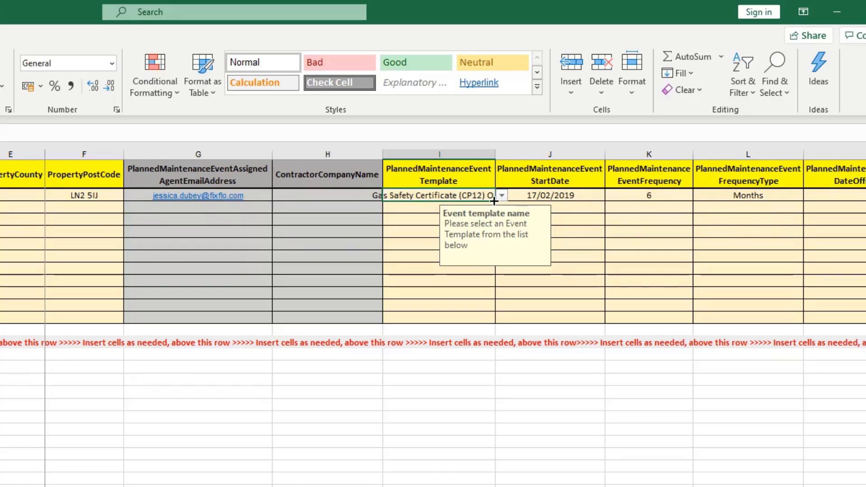
drag(494, 201, 497, 290)
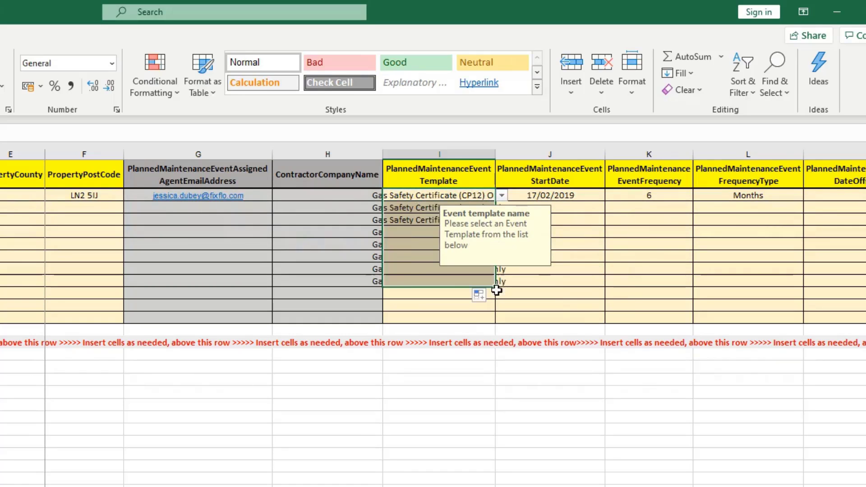
click(583, 315)
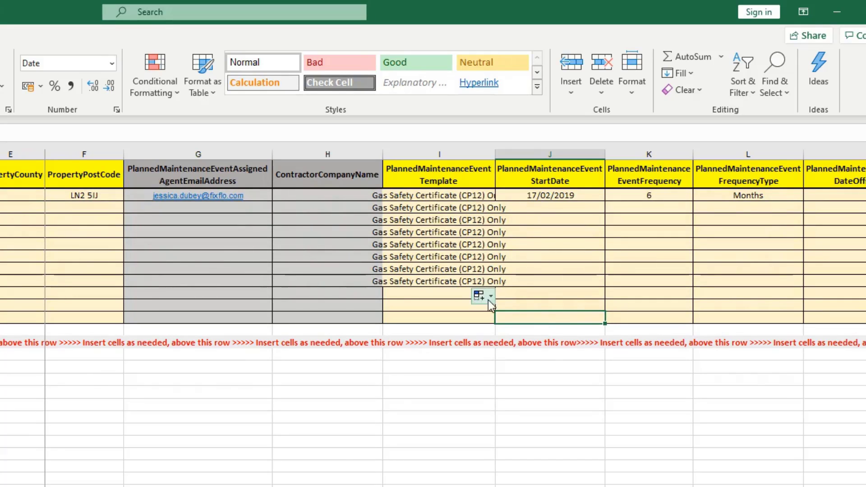
Step: Check the template choices on the next empty row, leave it blank, and highlight the header row through StartDate
click(459, 294)
click(502, 294)
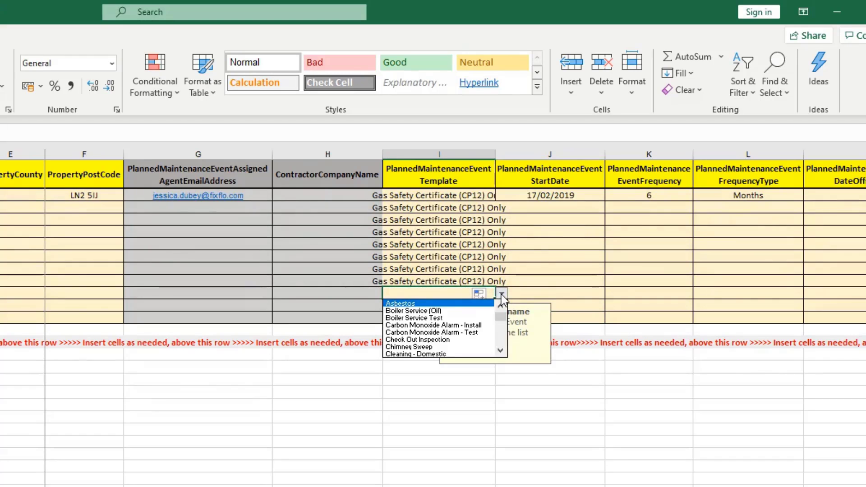
click(503, 296)
click(545, 269)
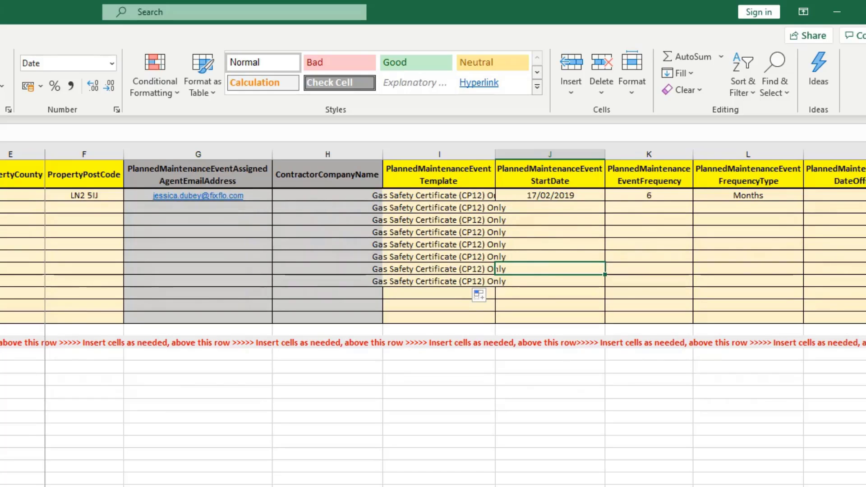
drag(13, 174, 703, 182)
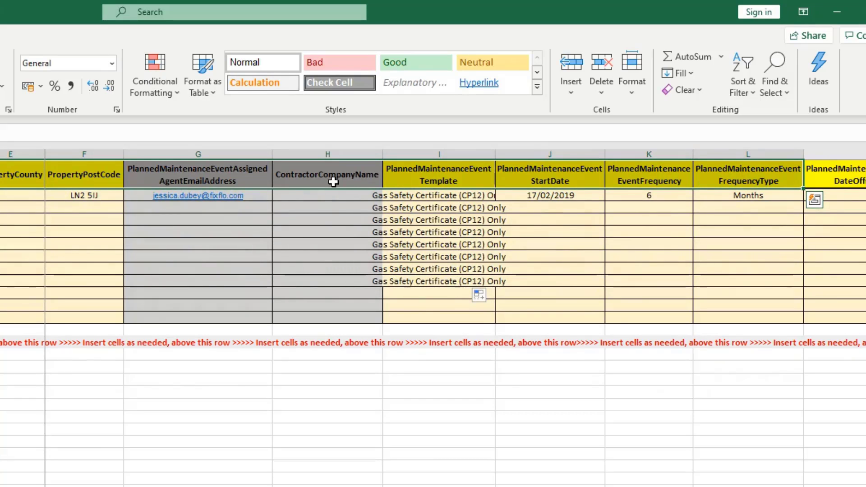
click(354, 234)
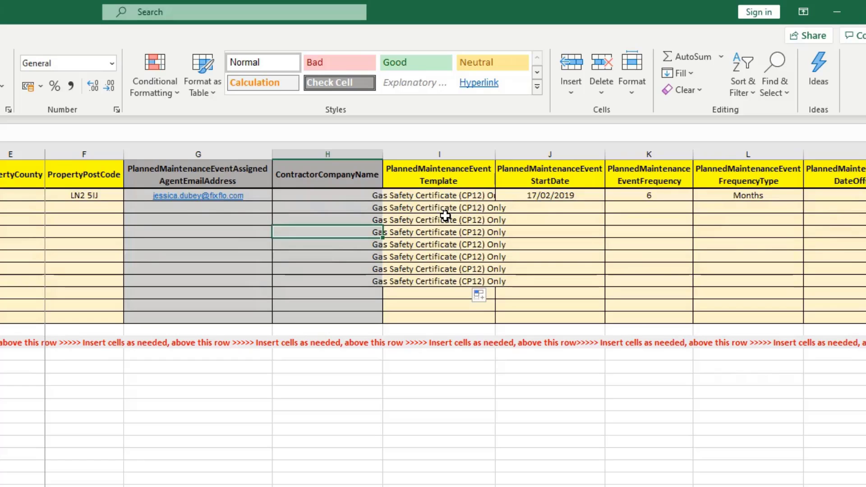
click(446, 218)
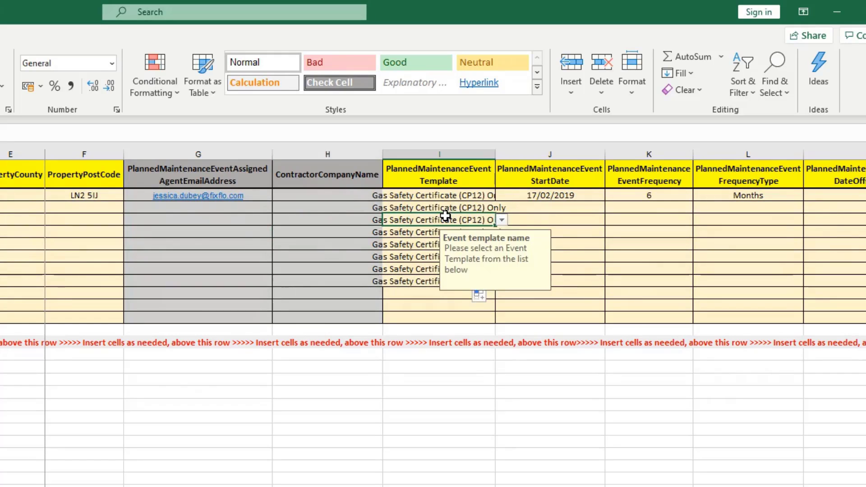
click(447, 198)
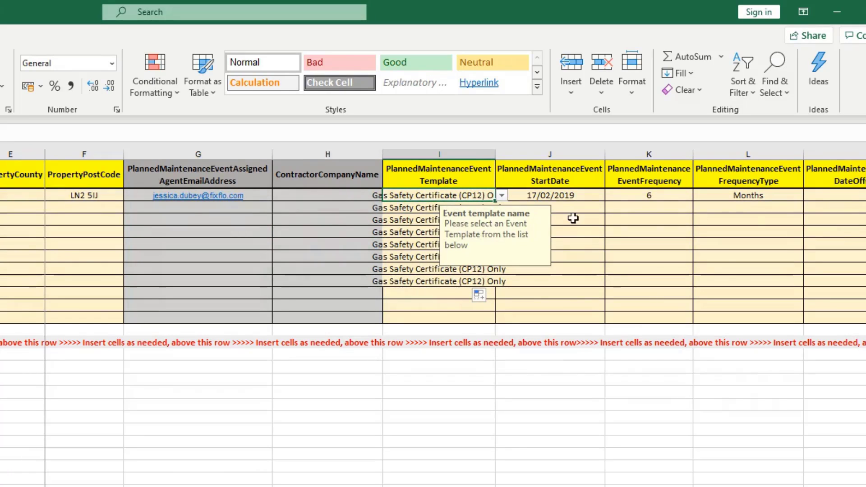
click(564, 198)
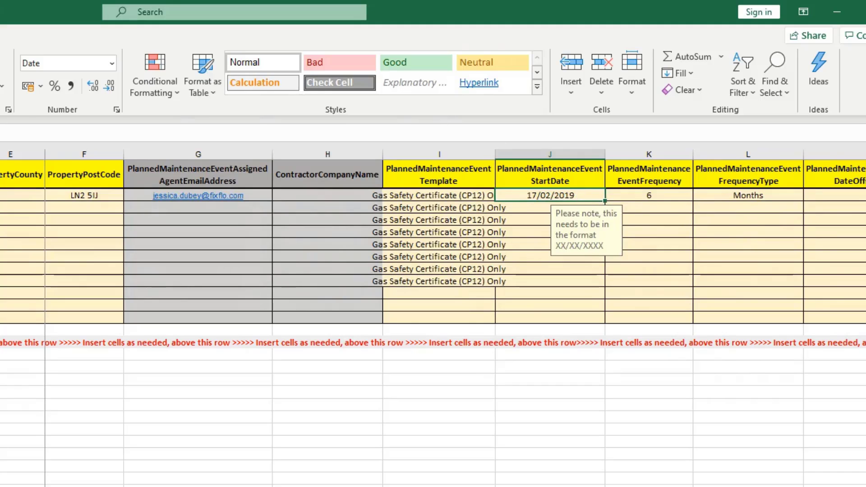
Step: Edit J2's start date year so it reads 17/02/2021 instead of 17/02/2019
key(F2)
key(BackSpace)
key(BackSpace)
text(21)
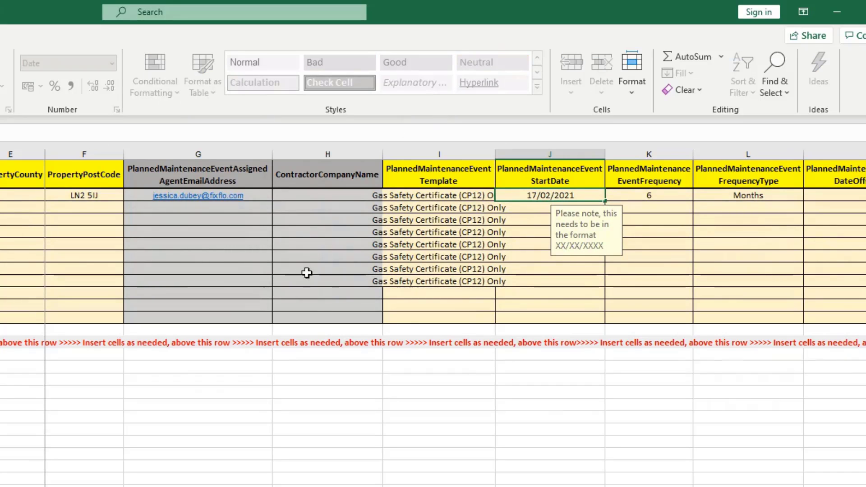
click(531, 271)
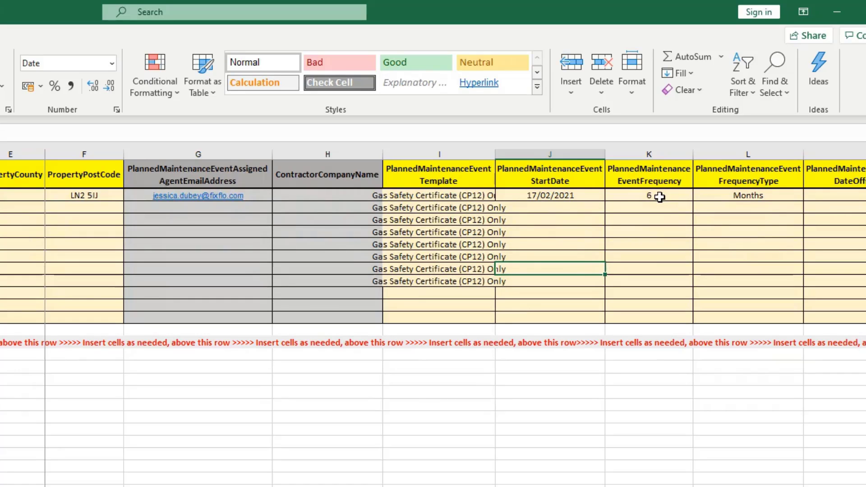
Step: Change K2's frequency from 6 to 1 and L2's frequency type to Years
click(660, 197)
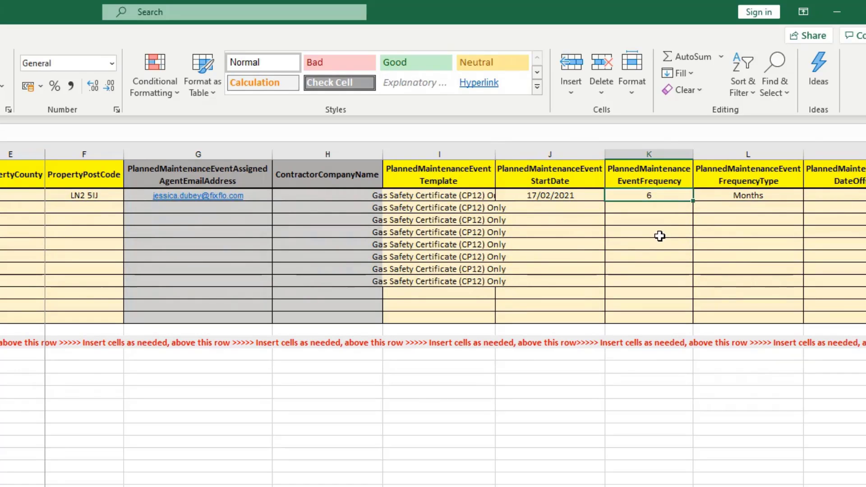
text(1)
click(660, 236)
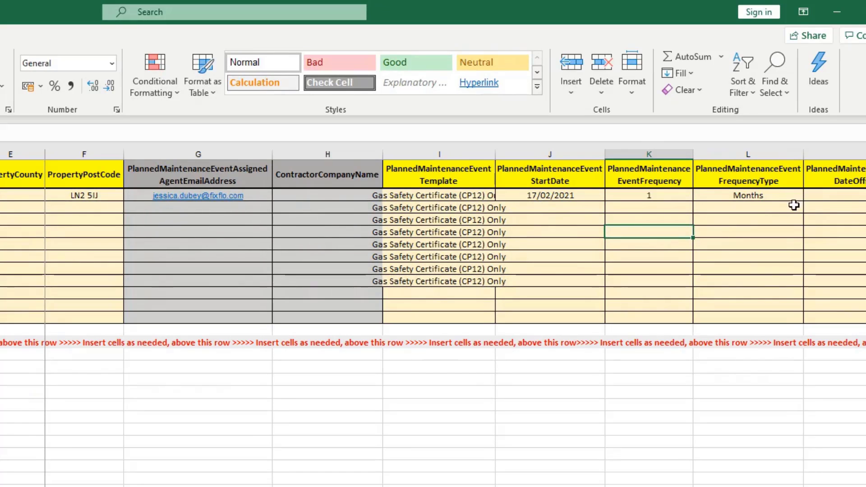
click(783, 198)
click(810, 196)
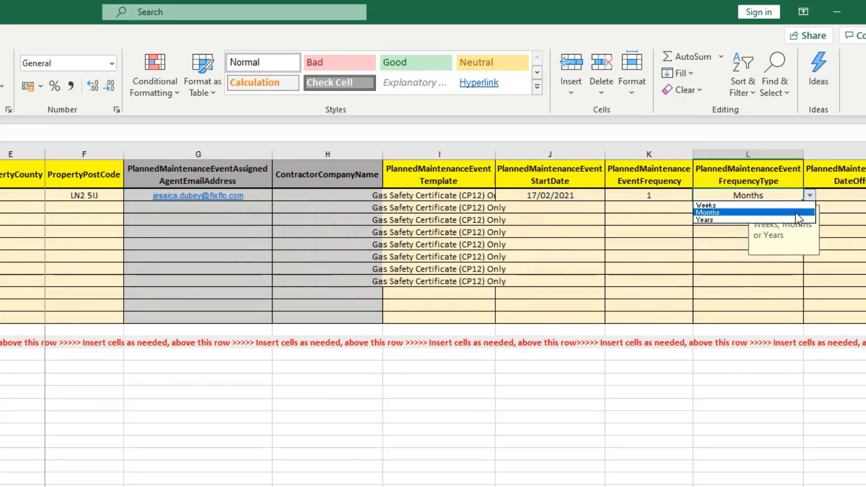
click(765, 221)
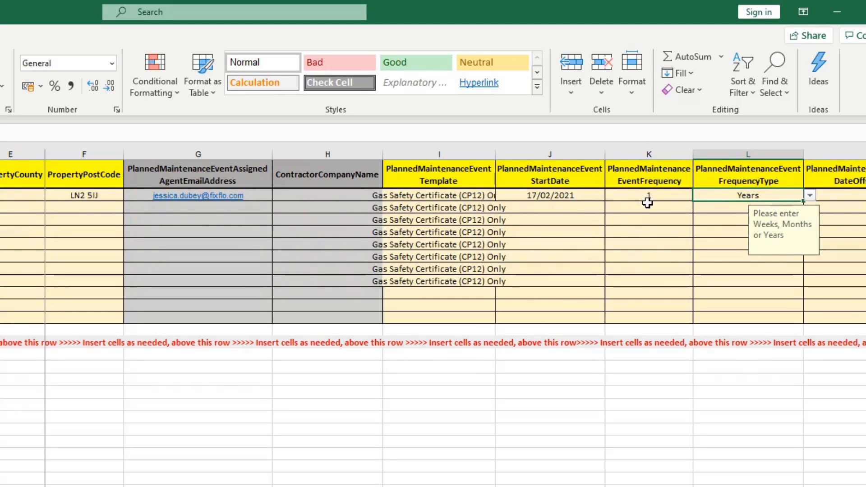
click(686, 243)
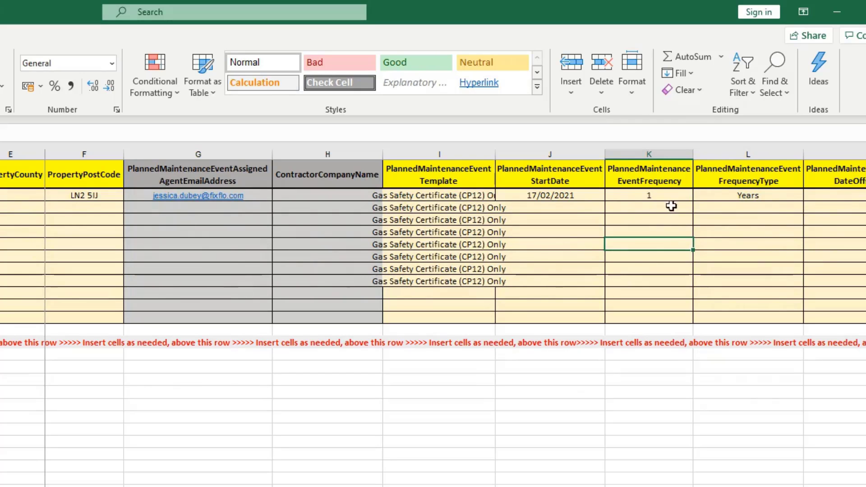
click(815, 206)
Step: Confirm the first row's instruction offset is 7 with type Days
key(Up)
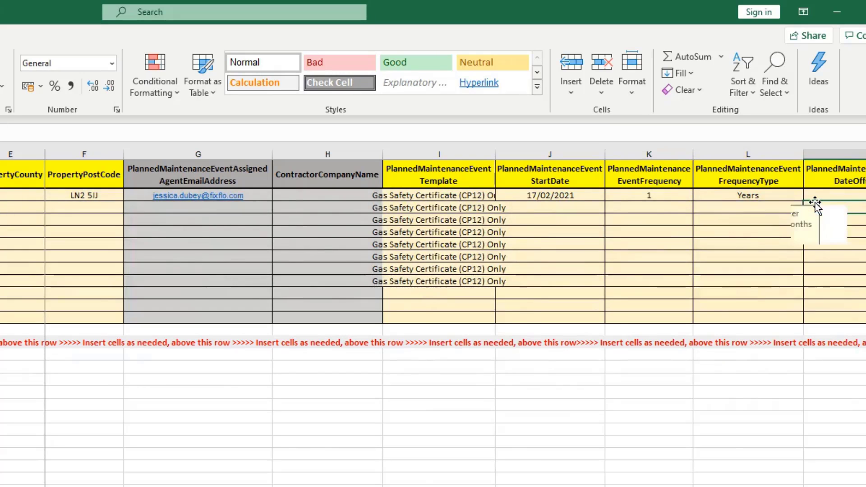
key(Right)
key(Right)
key(Right)
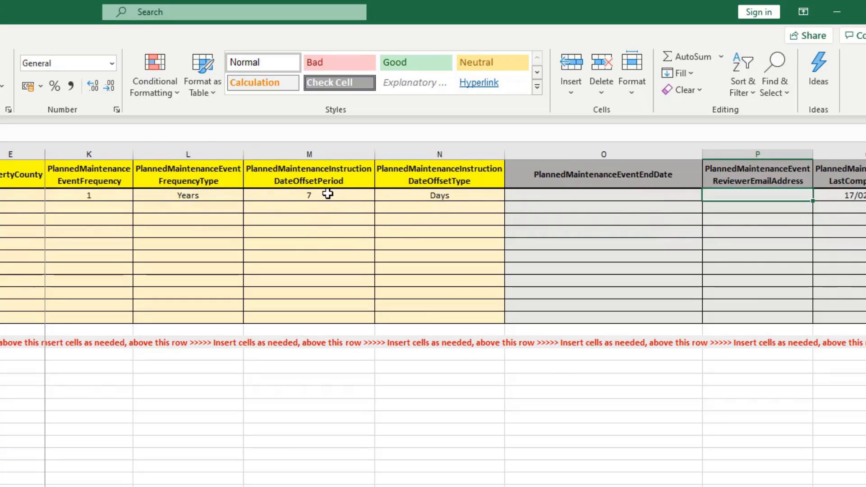
click(461, 201)
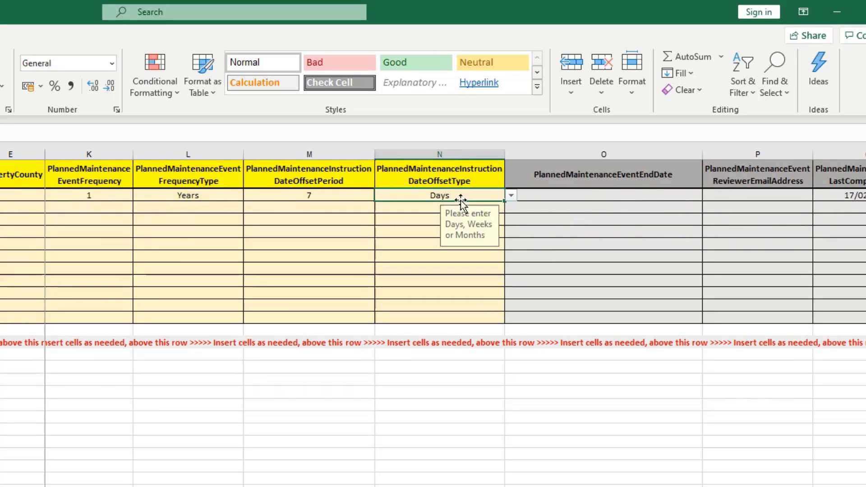
click(512, 197)
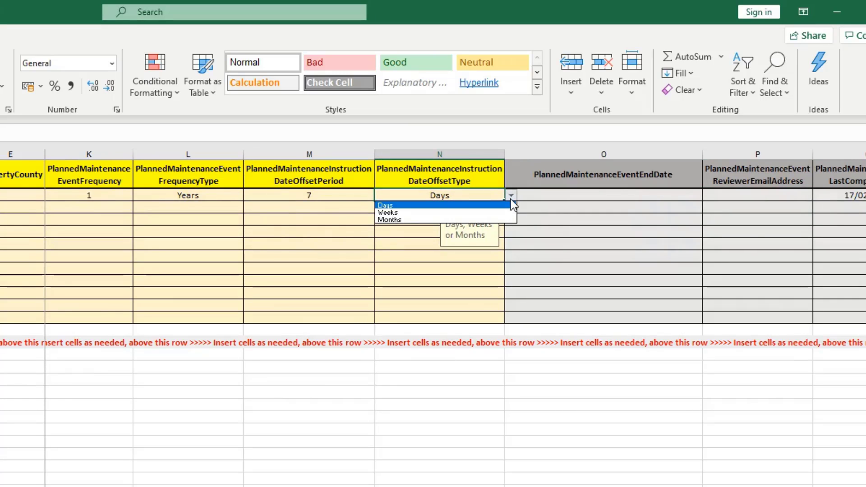
click(310, 209)
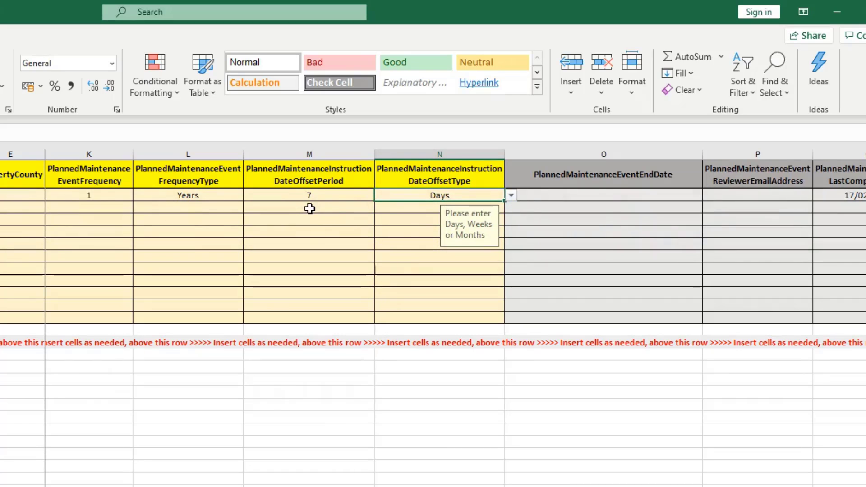
click(332, 197)
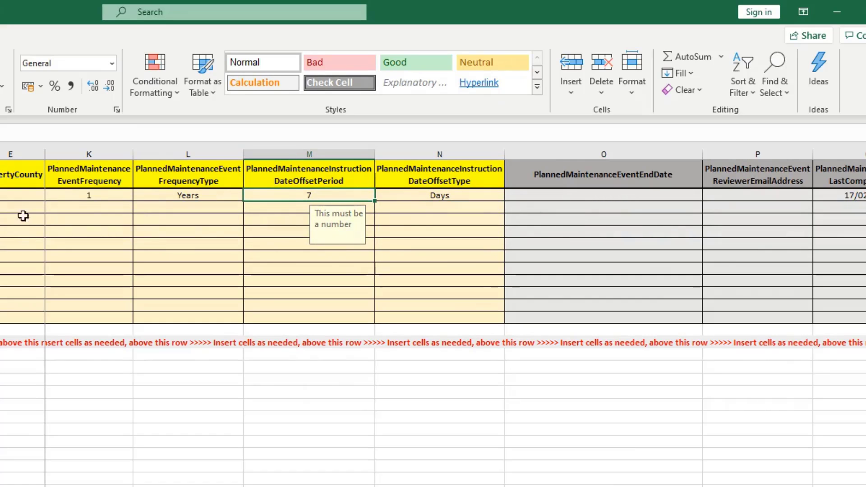
Step: Enter 2 as the first row's offset period in M2
click(71, 204)
key(Up)
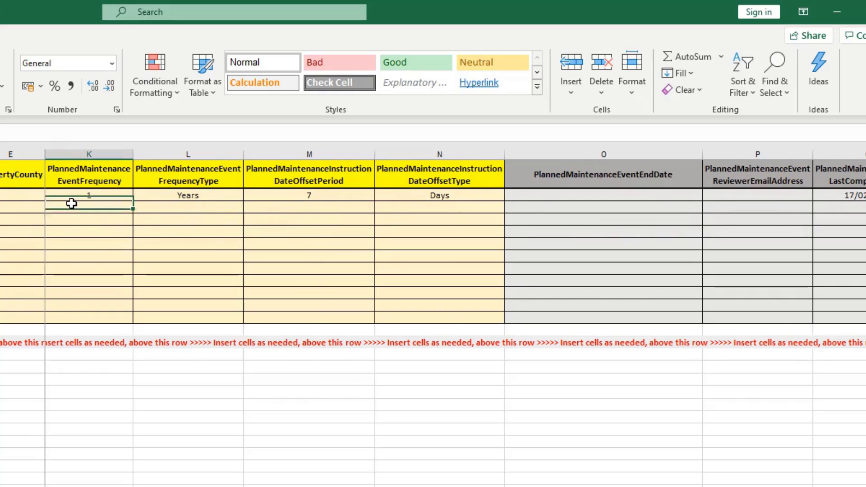
key(Left)
key(Left)
key(Right)
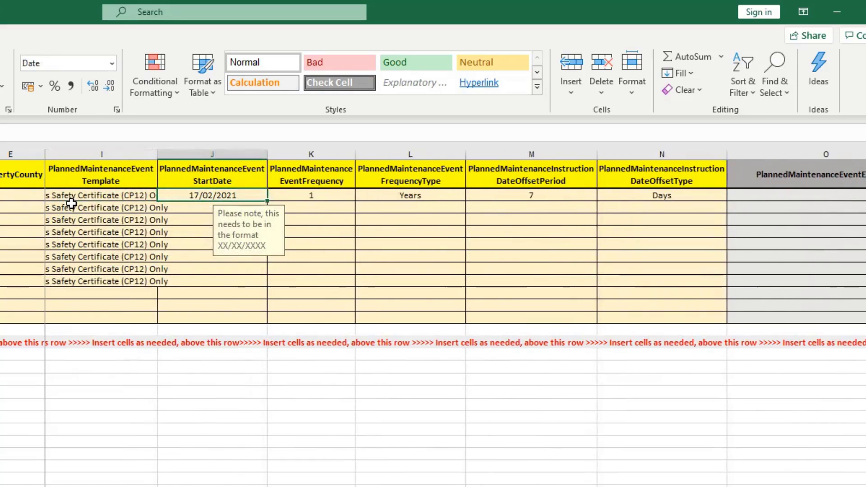
key(Right)
key(Tab)
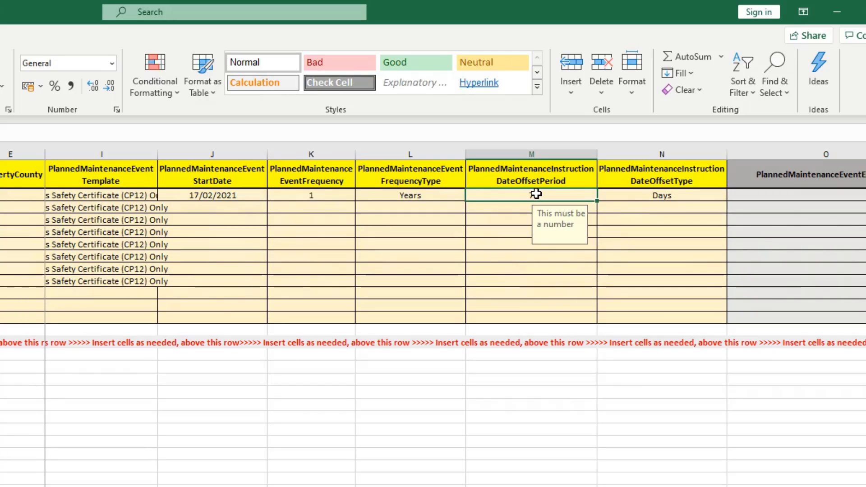
text(2)
key(Return)
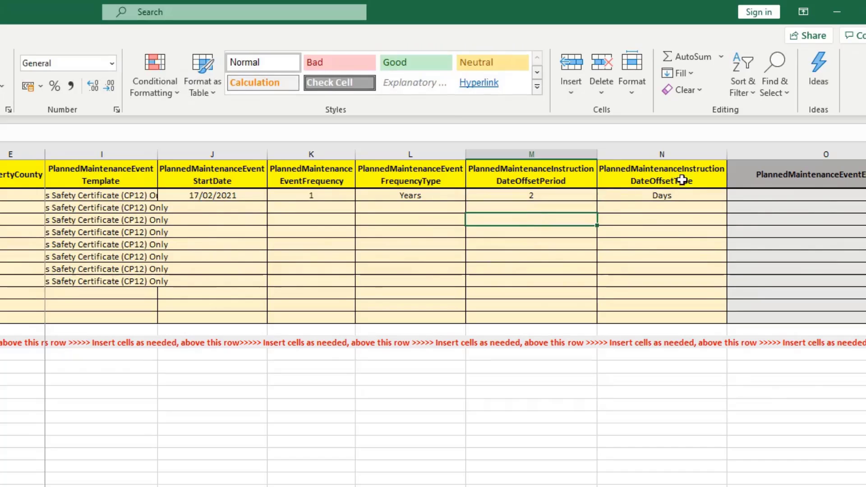
Step: Set N2's offset type to Weeks and check the start date
click(695, 196)
click(733, 196)
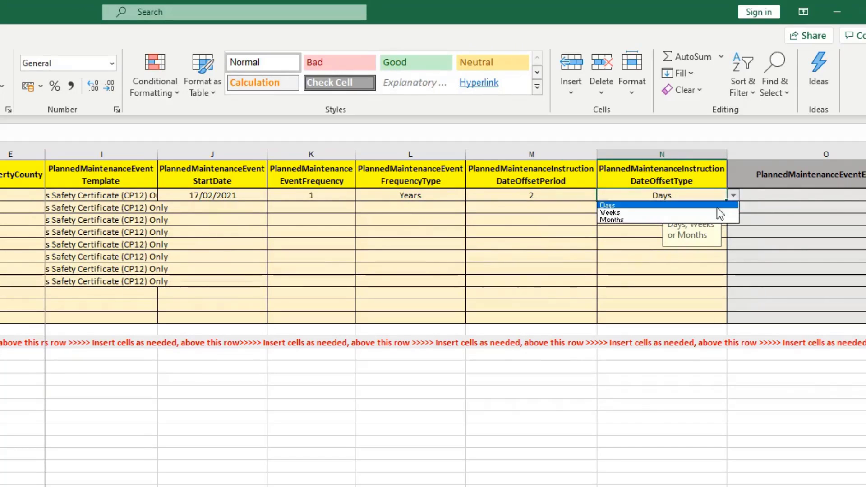
click(706, 214)
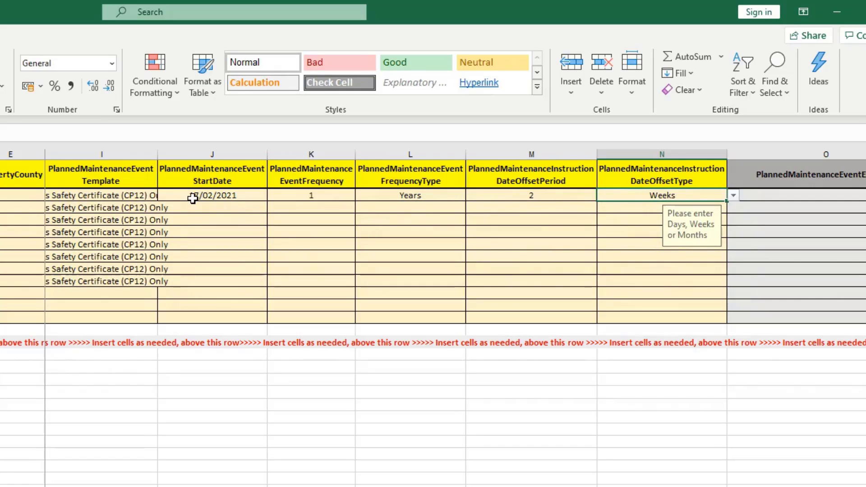
click(193, 199)
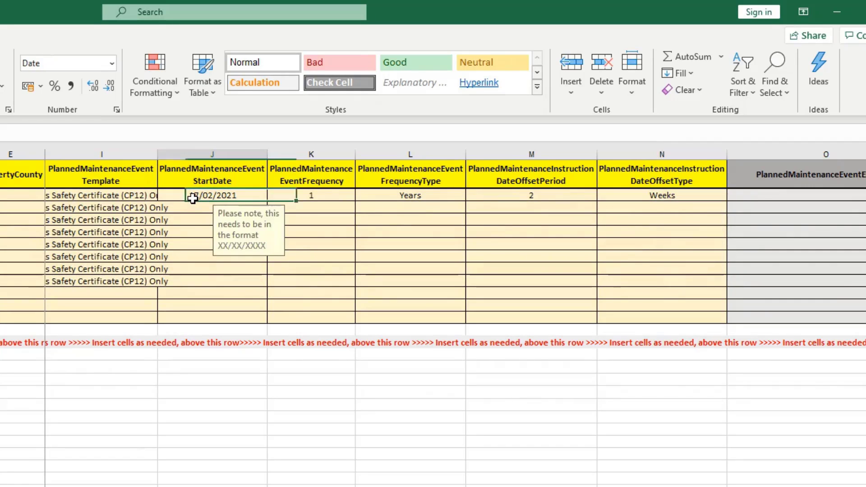
key(Left)
key(Left)
scroll(193, 199, left, 2)
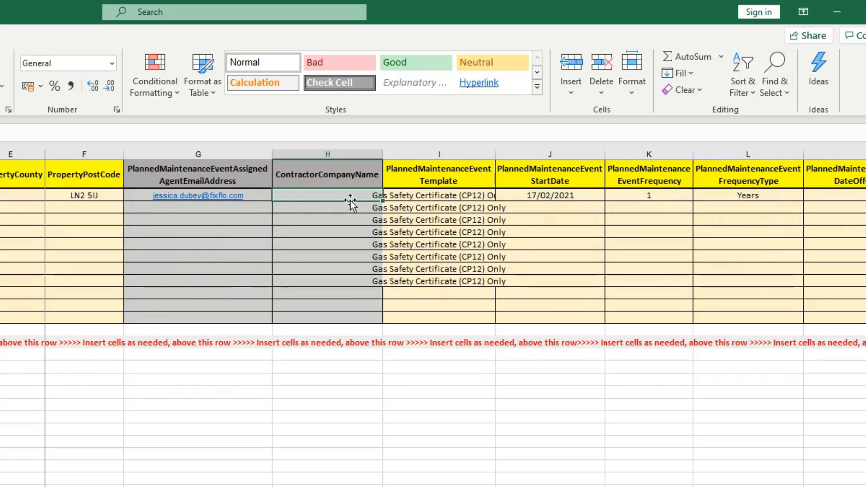
Step: Step through the first row's fields from the template to the empty RequiresReview cell R2
key(Tab)
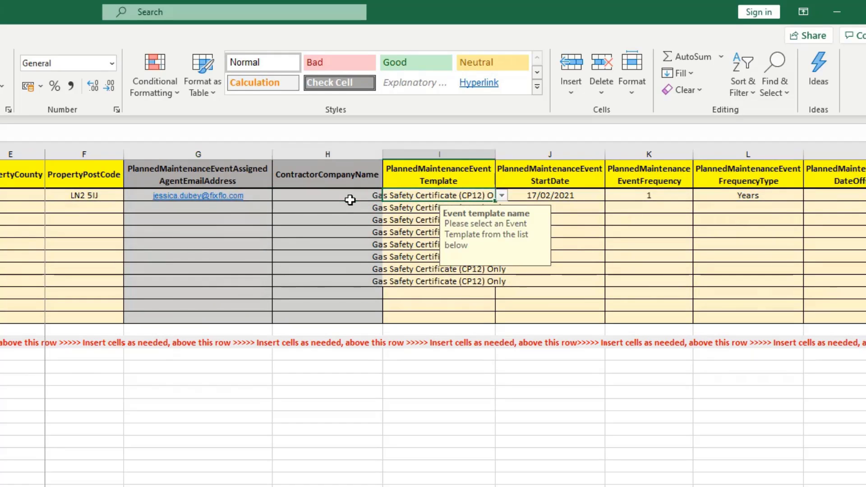
key(Tab)
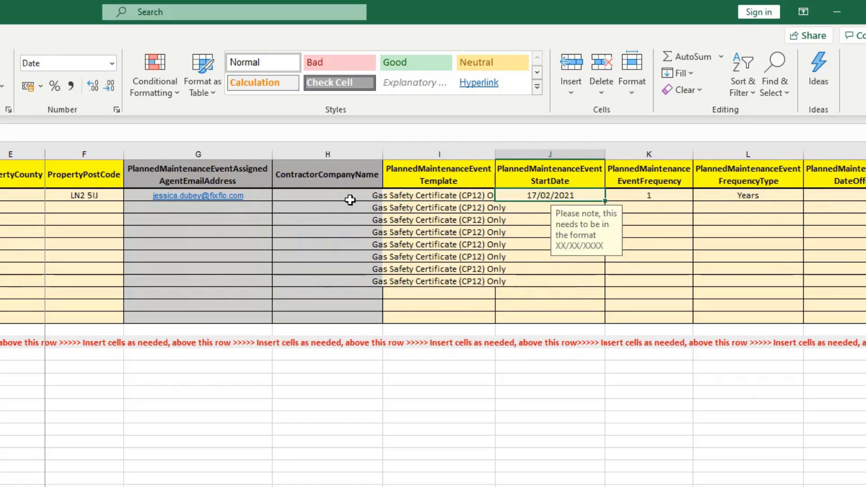
key(Tab)
key(Tab)
key(Tab)
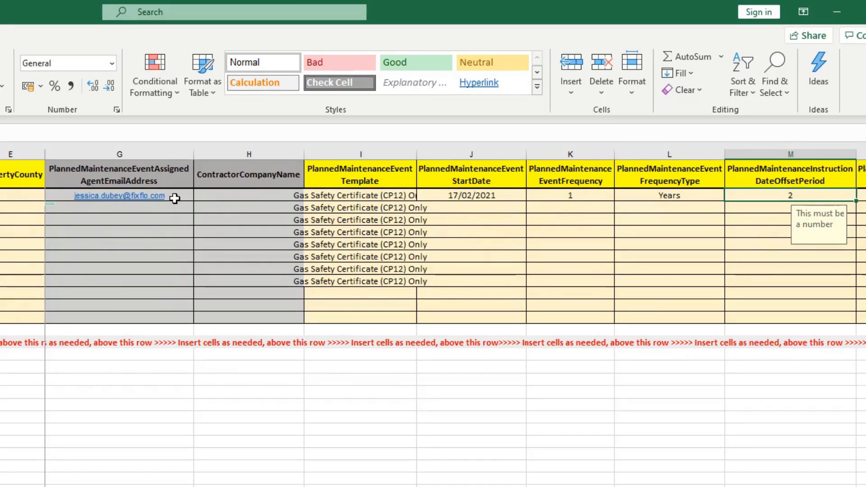
key(Right)
key(Right)
key(Right)
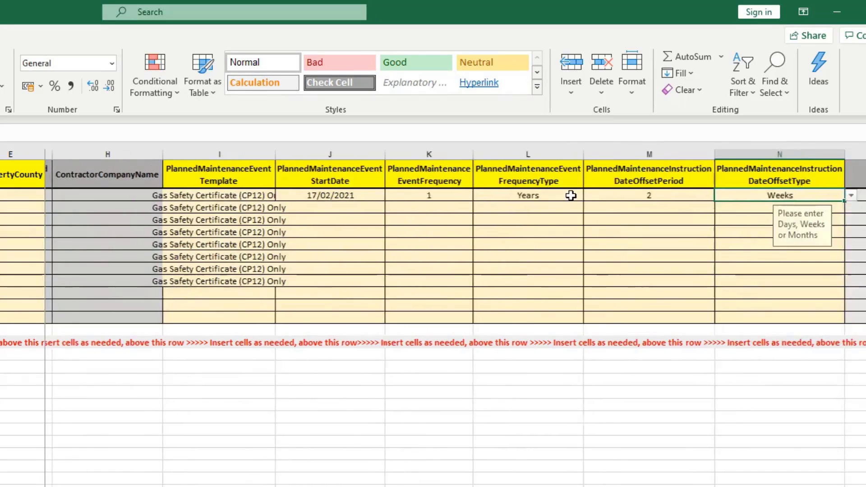
key(Right)
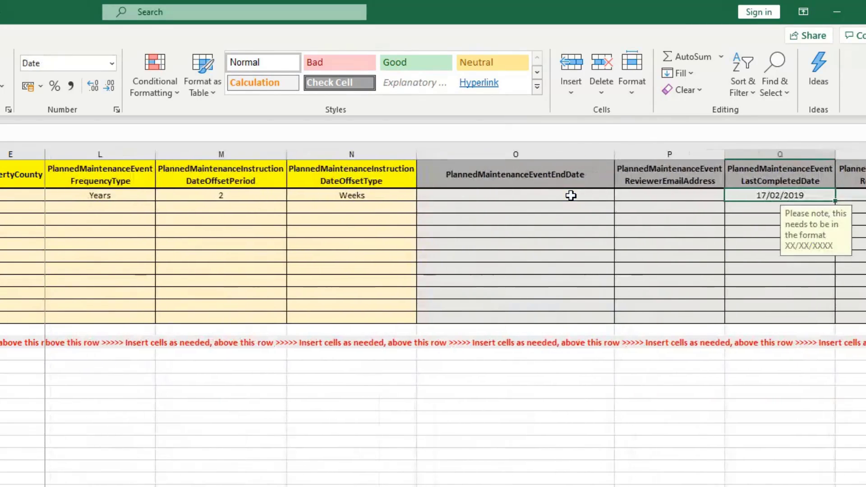
key(Right)
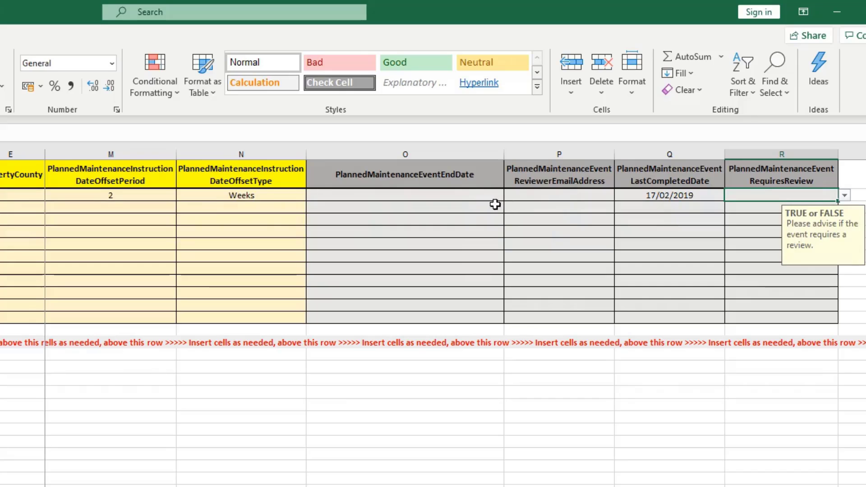
Step: Choose TRUE from R2's RequiresReview dropdown list
click(472, 191)
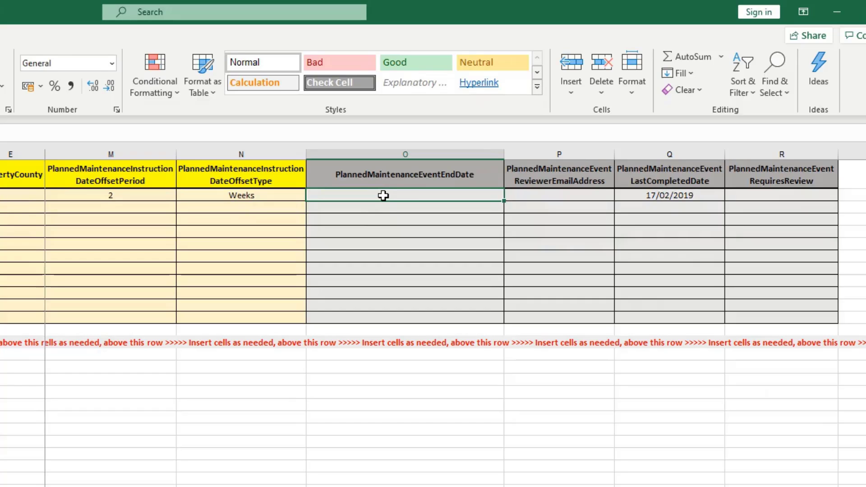
click(601, 195)
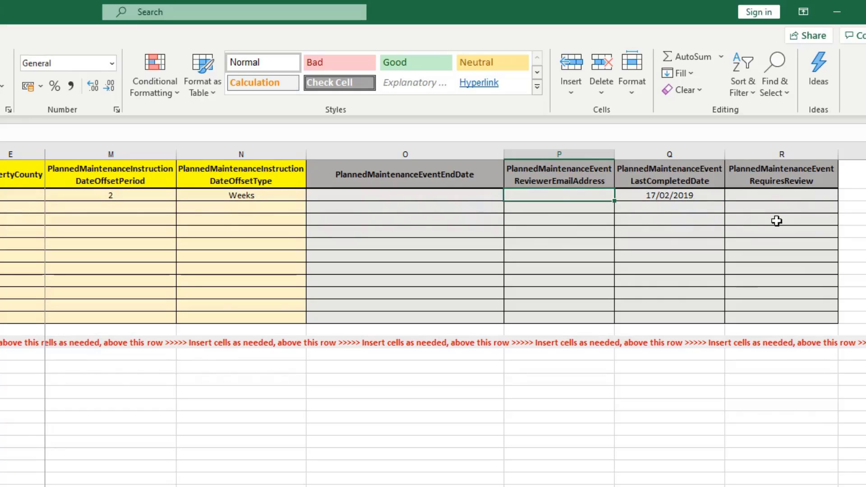
click(807, 194)
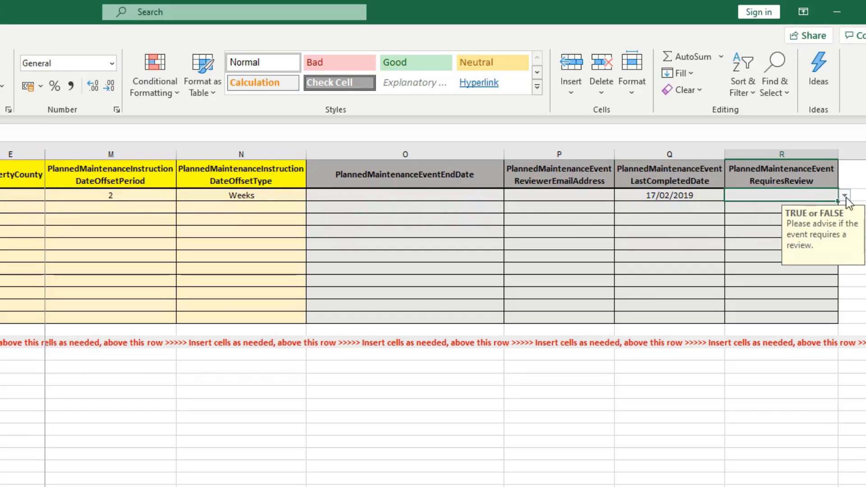
click(846, 197)
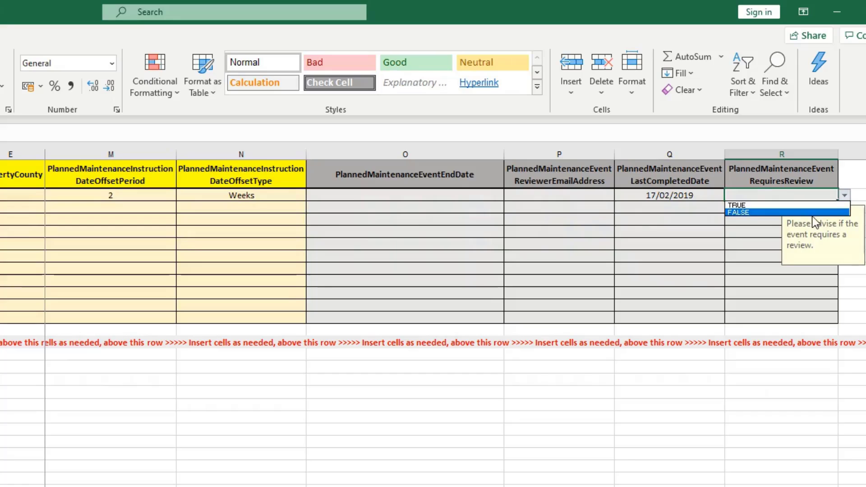
click(774, 205)
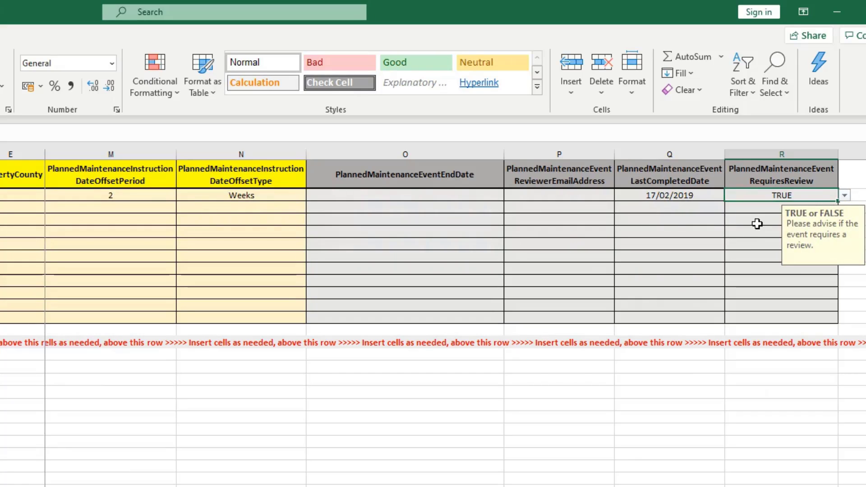
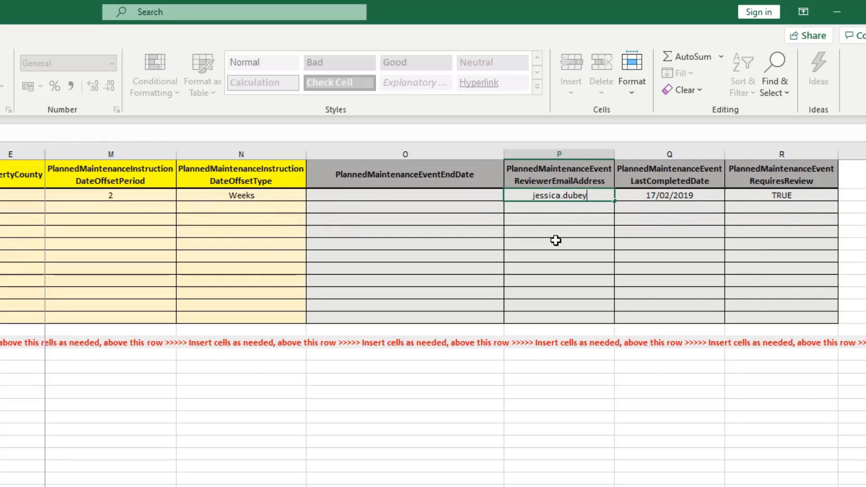
Step: Finish the reviewer's e-mail in column P and change the Q2 date to 17/02/2020
text(@fixflo.com)
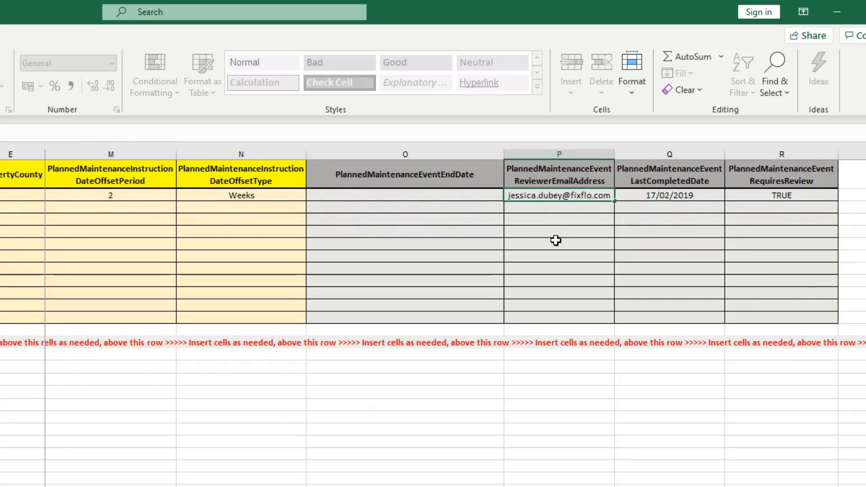
click(556, 241)
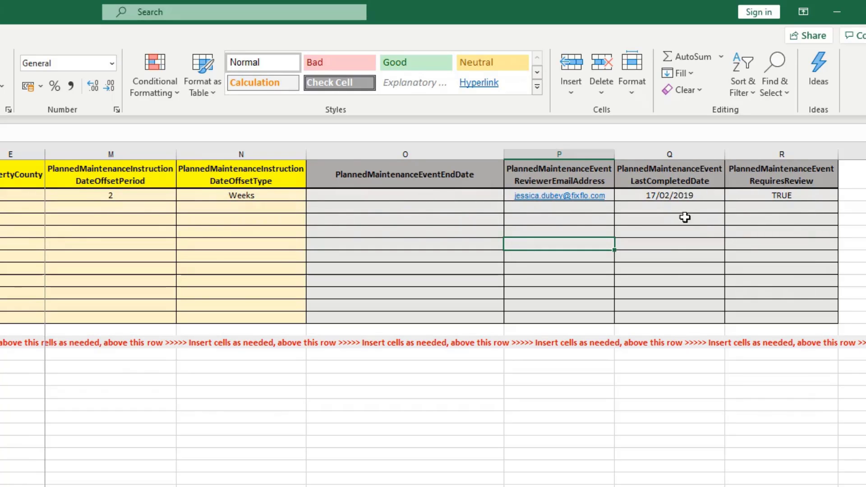
click(685, 193)
key(F2)
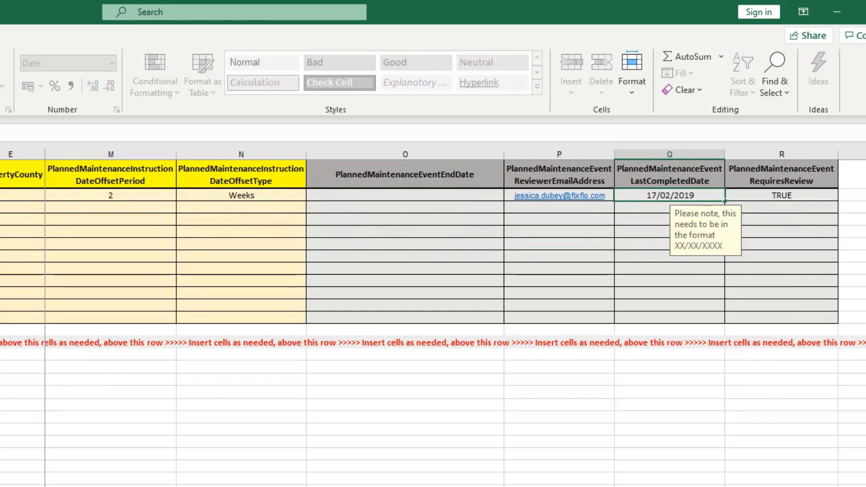
key(BackSpace)
key(BackSpace)
text(20)
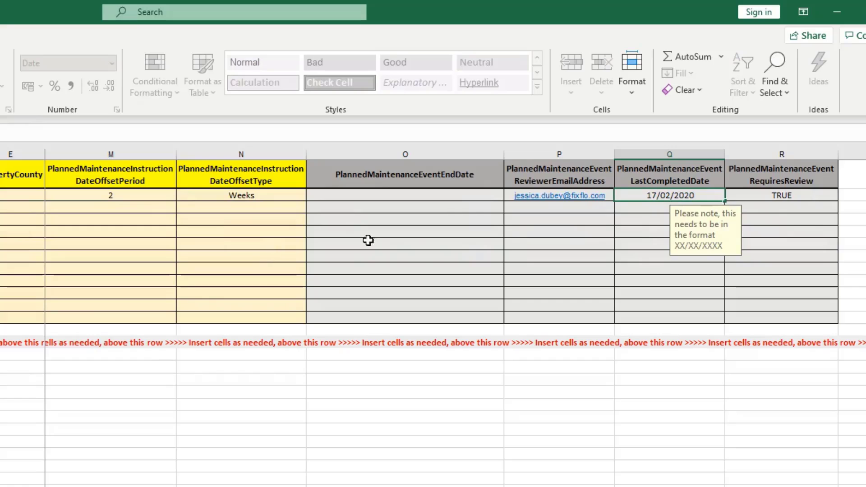
click(514, 255)
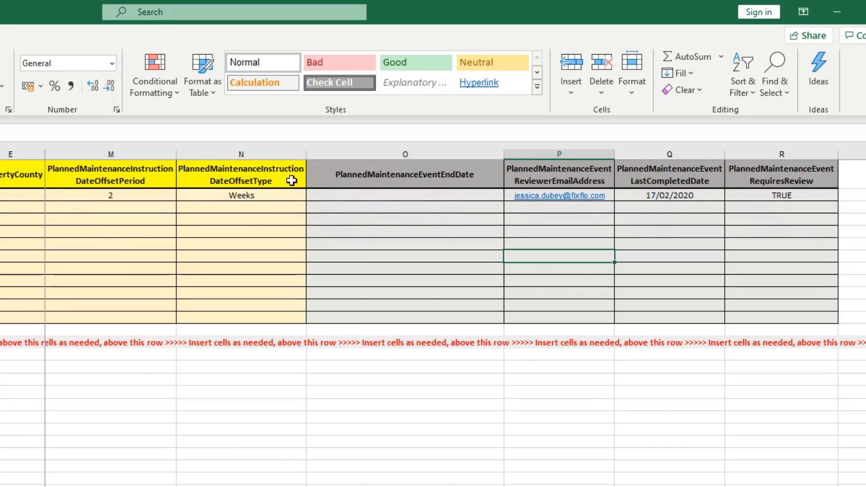
Step: Check the 17/02/2020 date cell and the empty LastCompletedDate cells below it
click(673, 197)
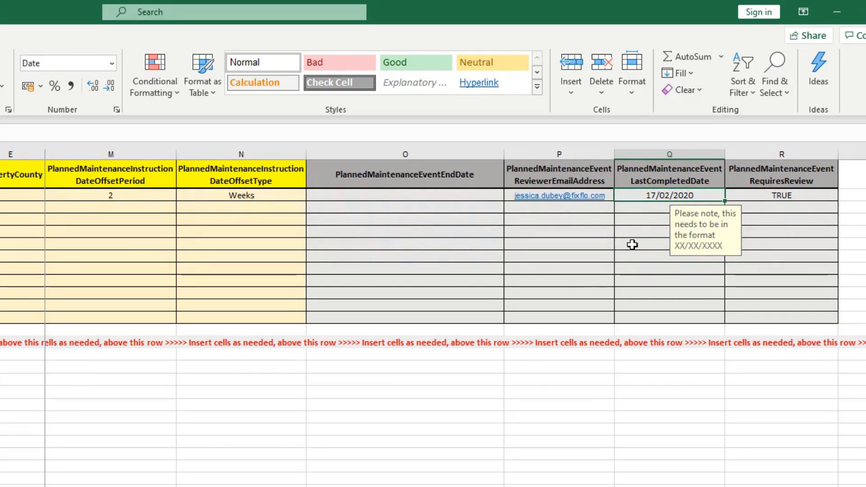
click(662, 216)
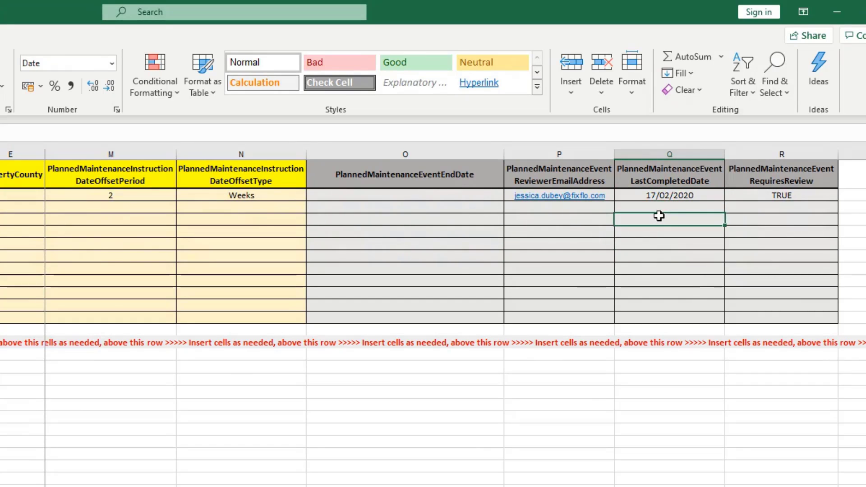
click(666, 206)
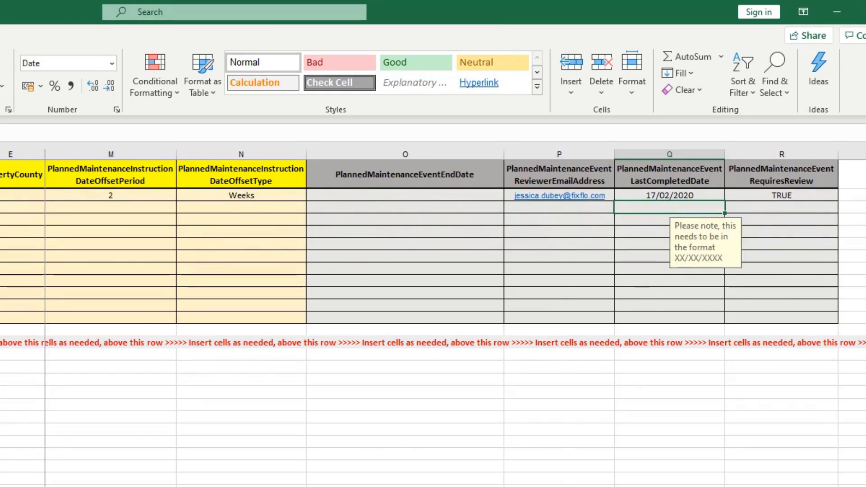
scroll(451, 248, left, 2)
scroll(451, 271, left, 5)
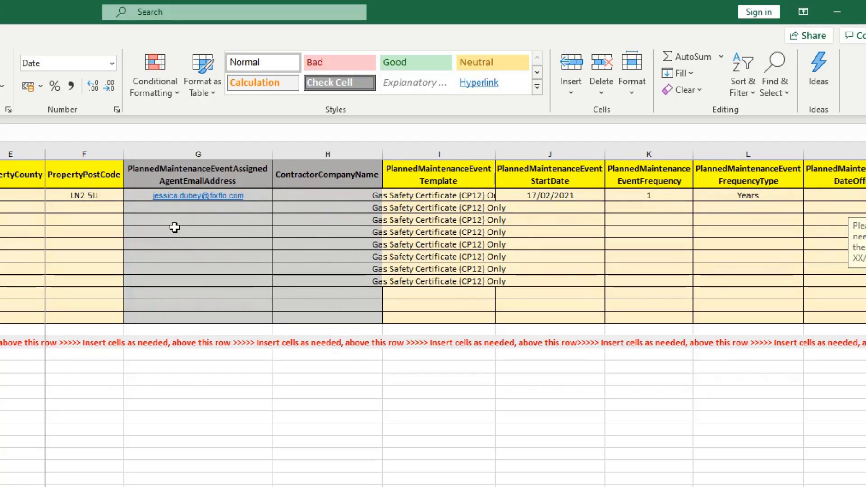
key(Tab)
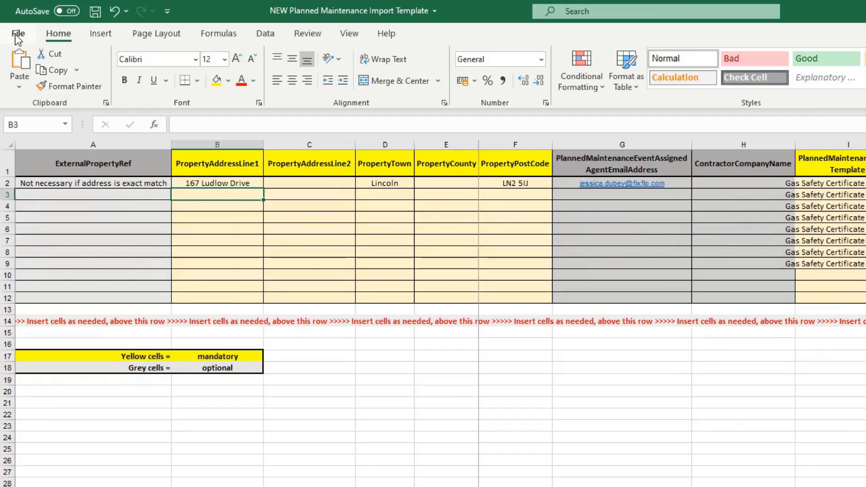
Step: In the Save As dialog, set the file type to CSV (Comma delimited)
click(15, 34)
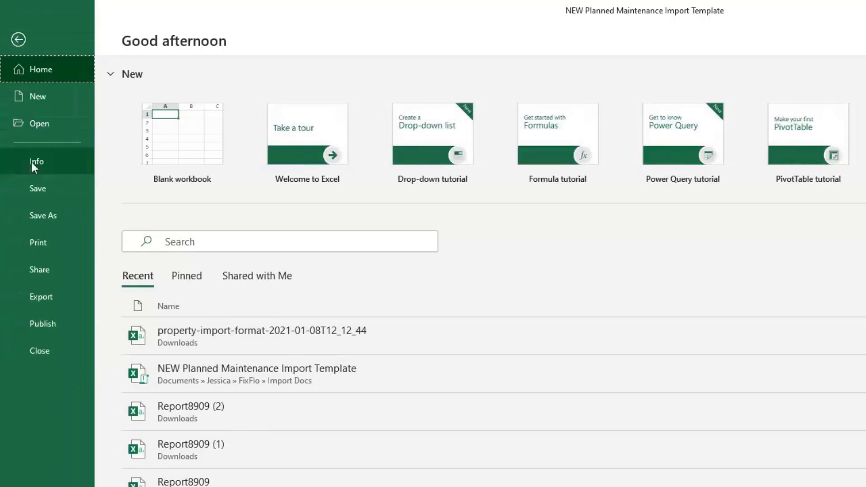
click(53, 213)
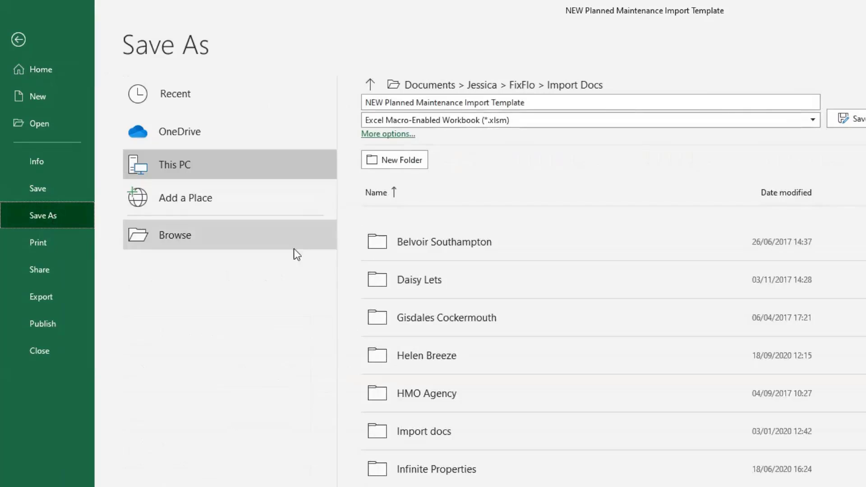
click(288, 250)
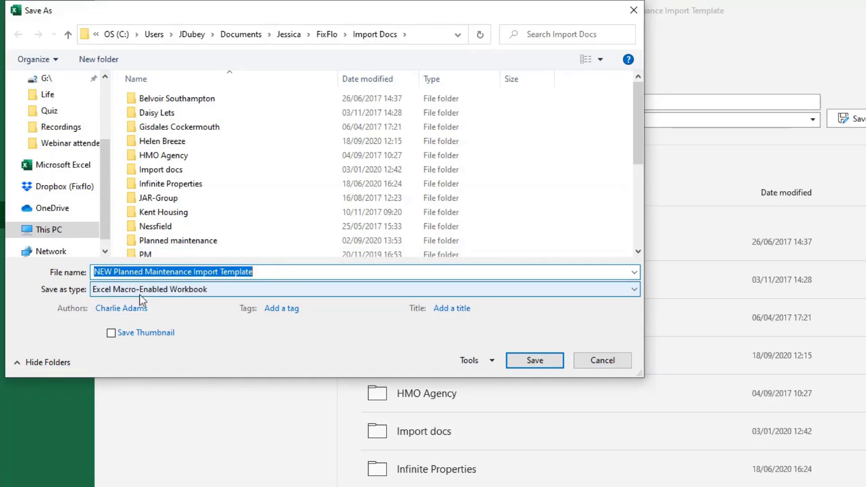
click(296, 291)
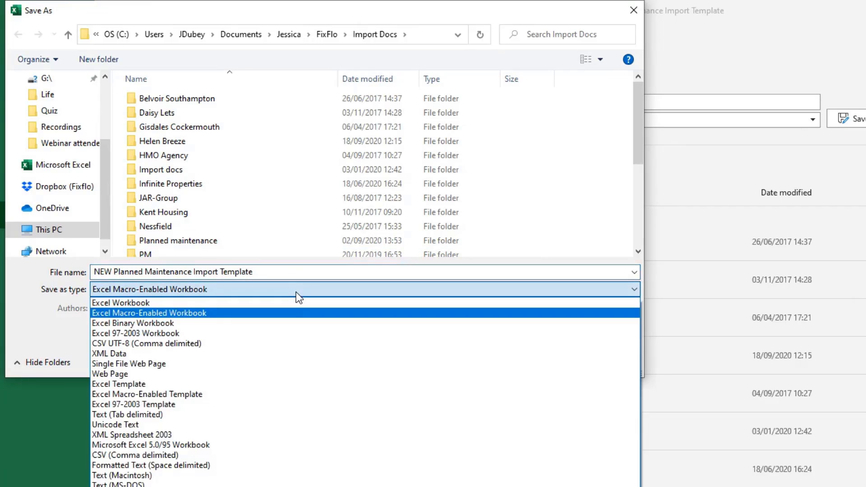
click(281, 456)
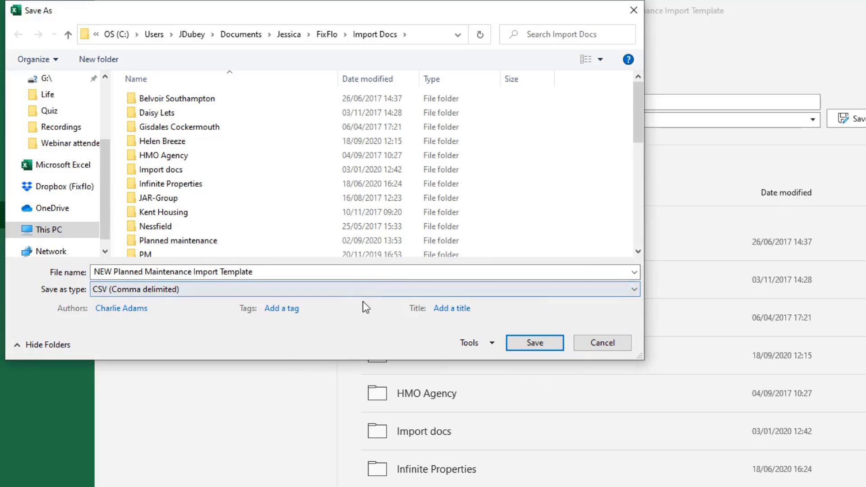
Step: Confirm CSV (Comma delimited) stays selected, then close the Save As dialog without saving
click(307, 294)
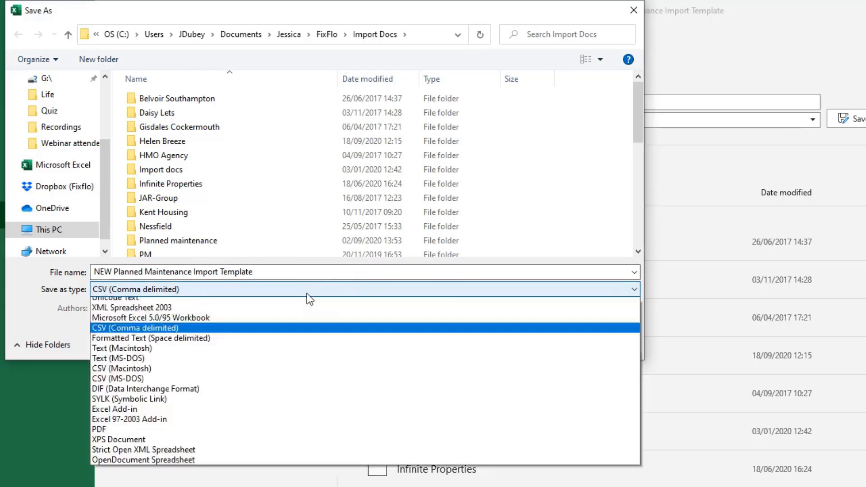
click(306, 293)
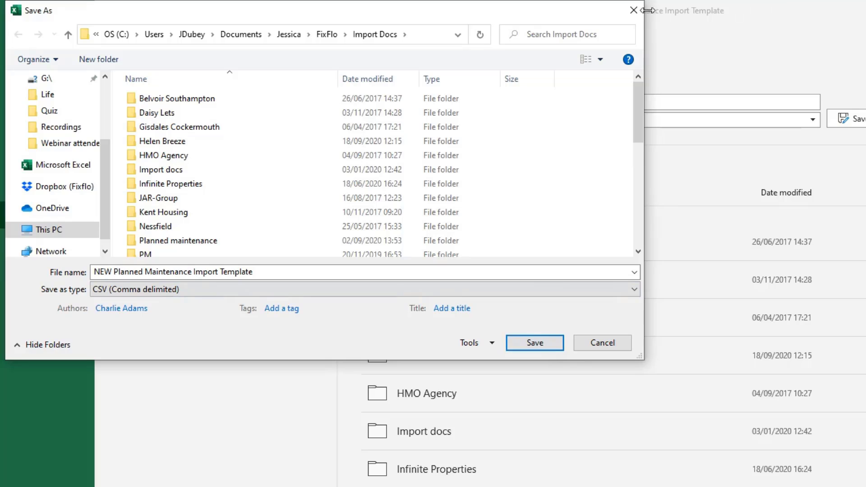
click(635, 10)
click(175, 235)
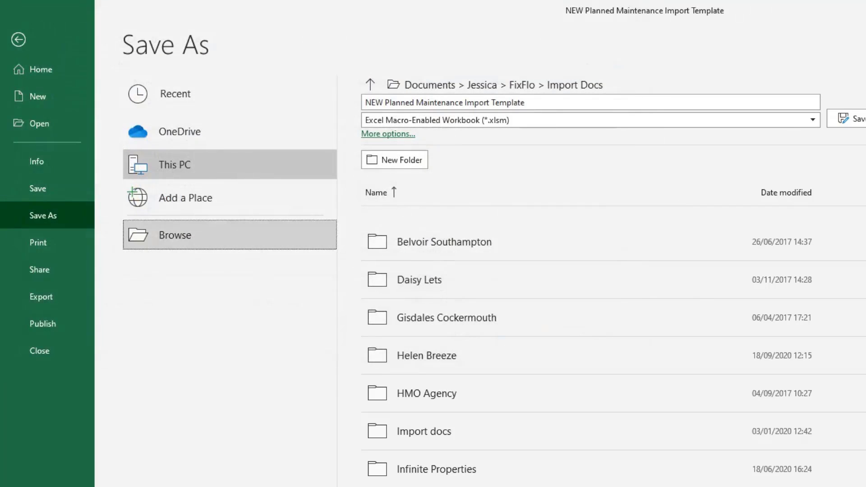
Step: Leave the save view and cancel the save-changes prompt, returning to the worksheet
key(ctrl+w)
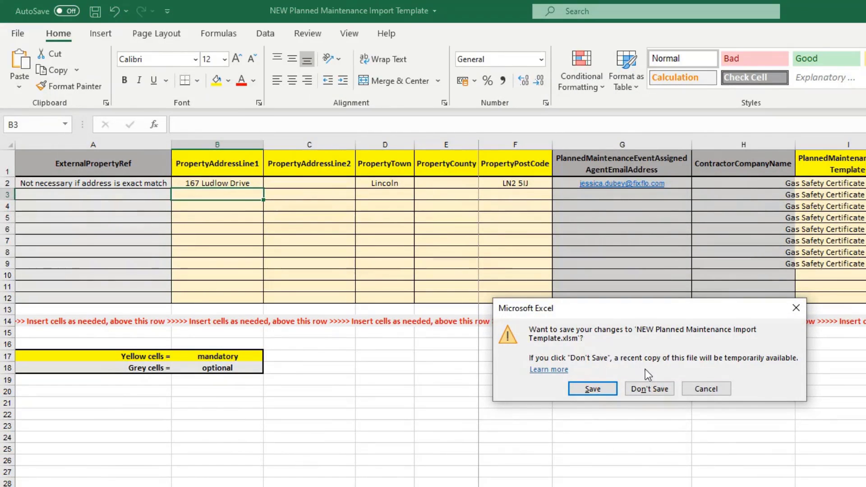
click(707, 389)
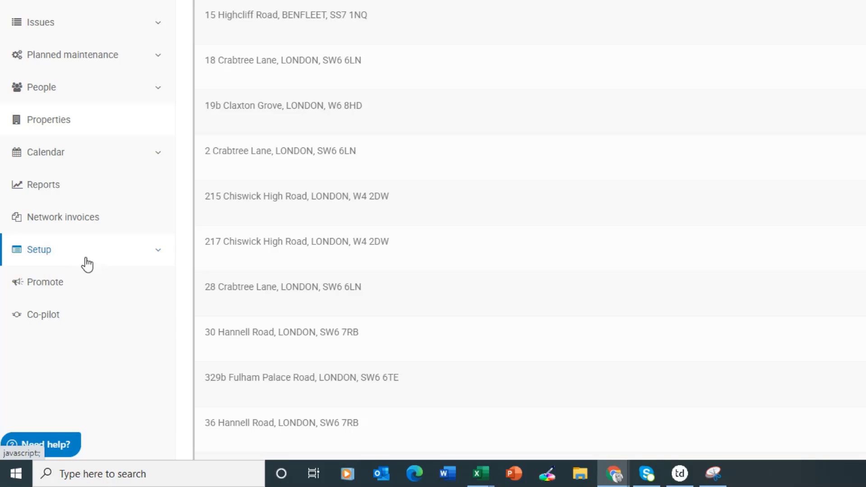
Step: Go to Setup > Imports in Fixflo and choose the Import new data tab
click(131, 267)
scroll(128, 269, down, 3)
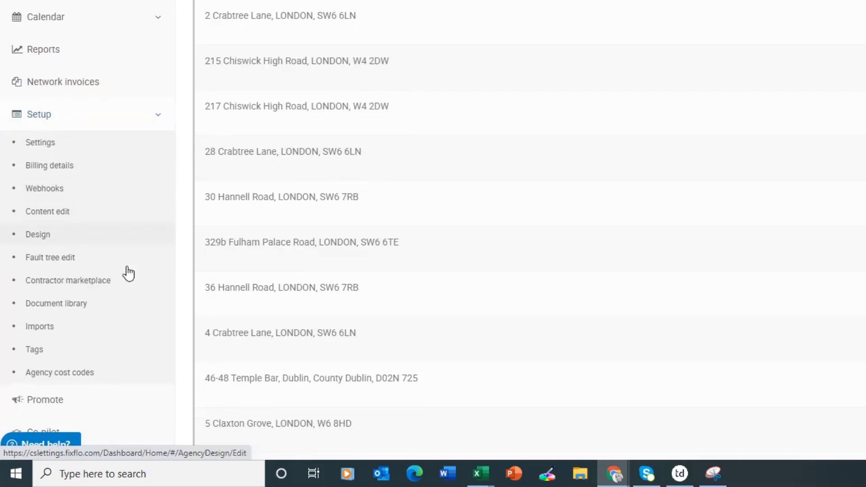
click(107, 335)
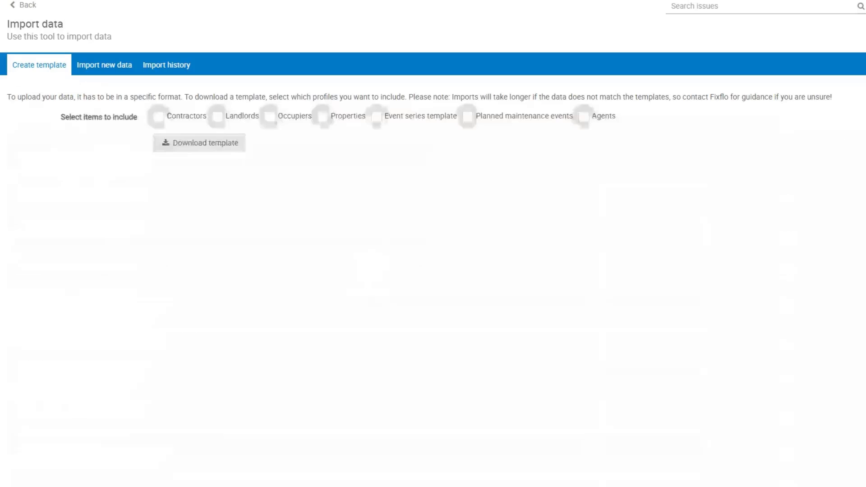
click(116, 71)
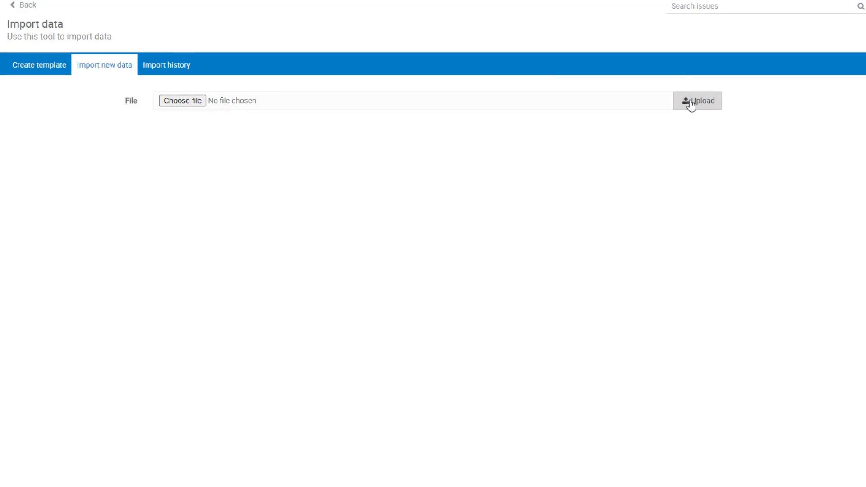
Step: View the empty Import history tab and bring up the Fixflo help panel
click(163, 63)
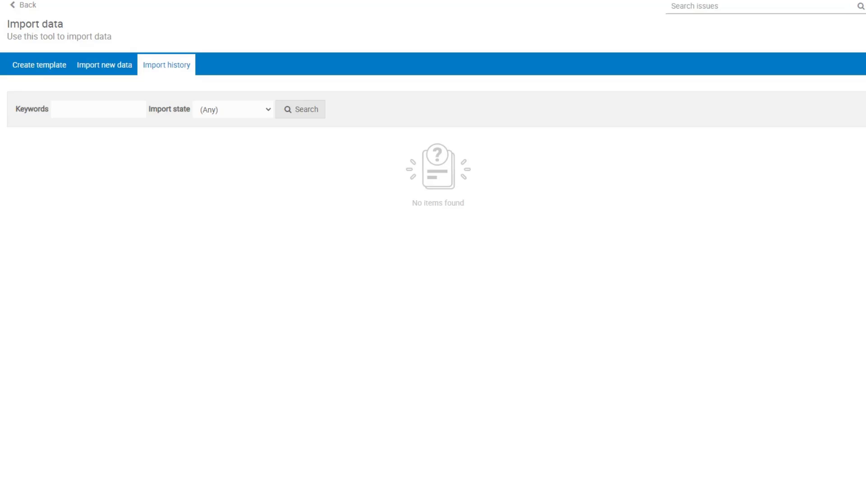
click(47, 458)
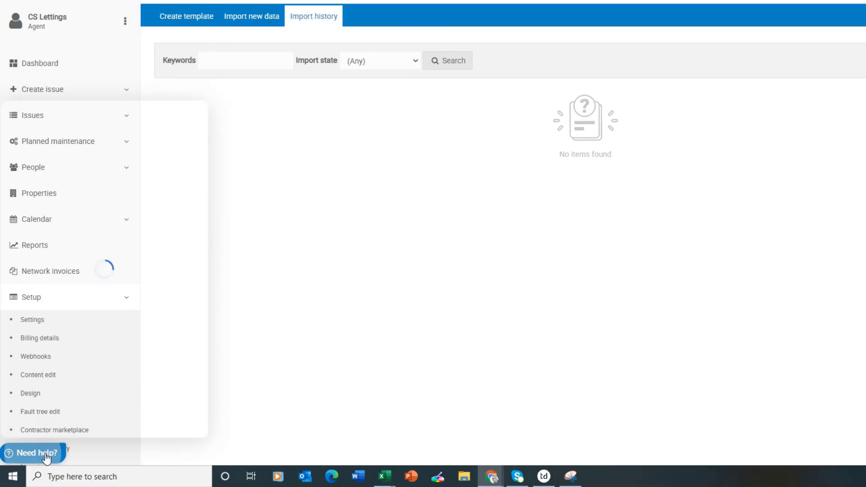